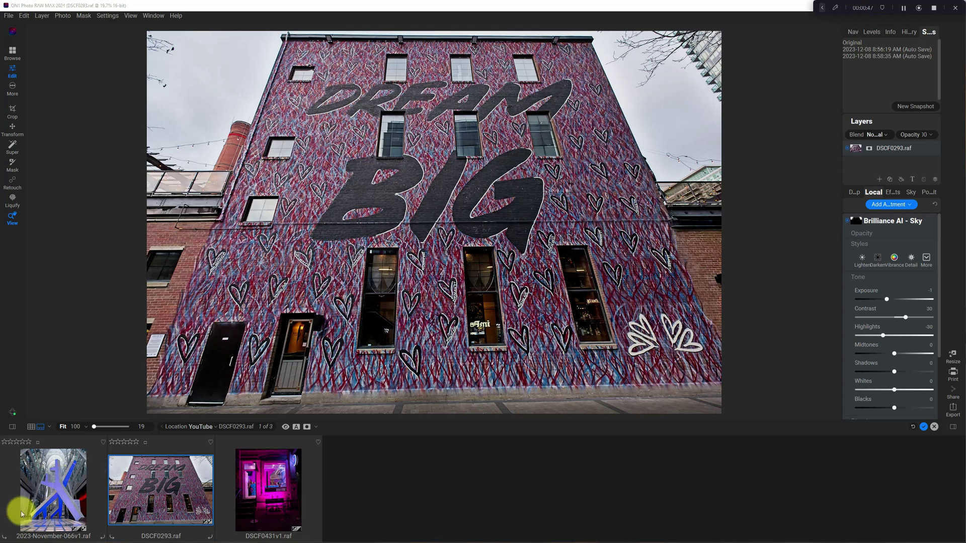
- Preview the sculpture and shopfront photos, then reopen DSCF0293.raf and show its Info panel
left_click(53, 493)
left_click(281, 498)
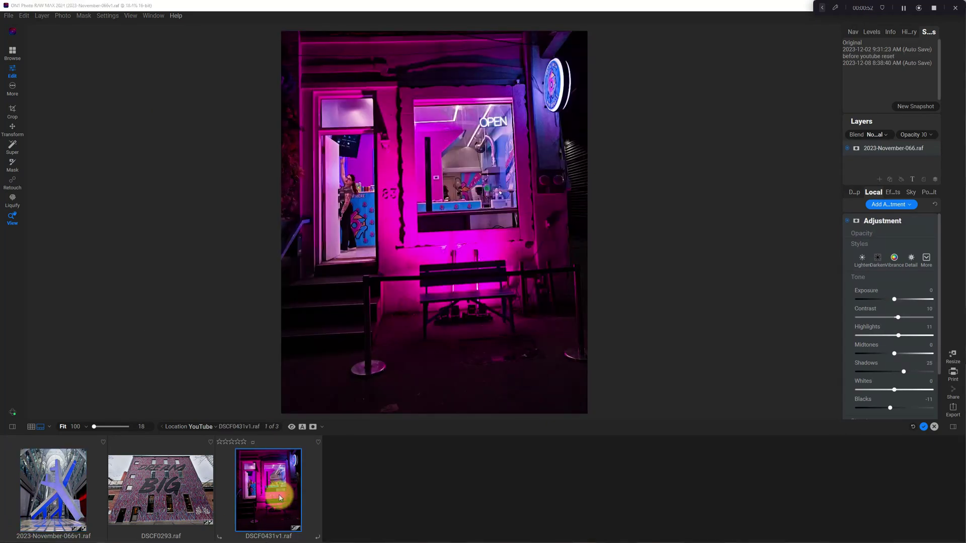
left_click(42, 508)
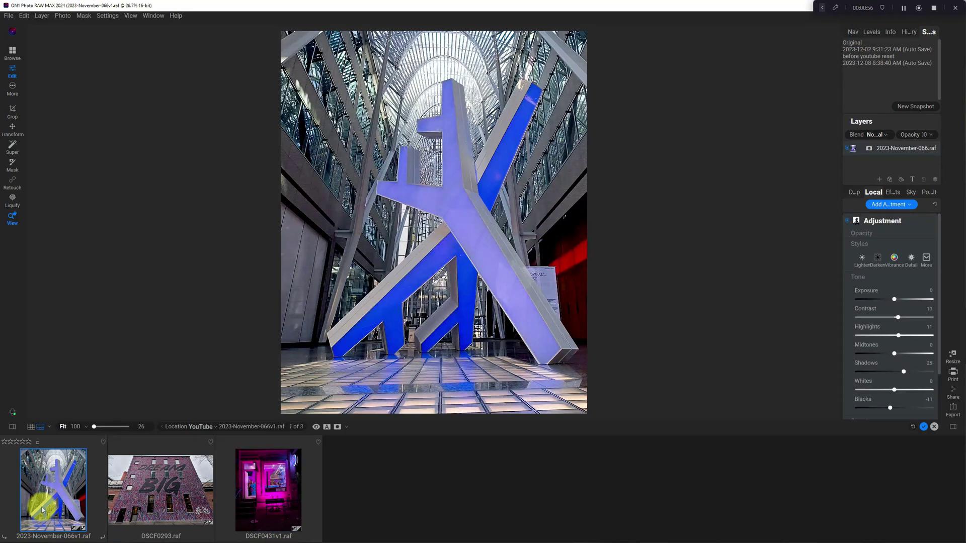
left_click(135, 495)
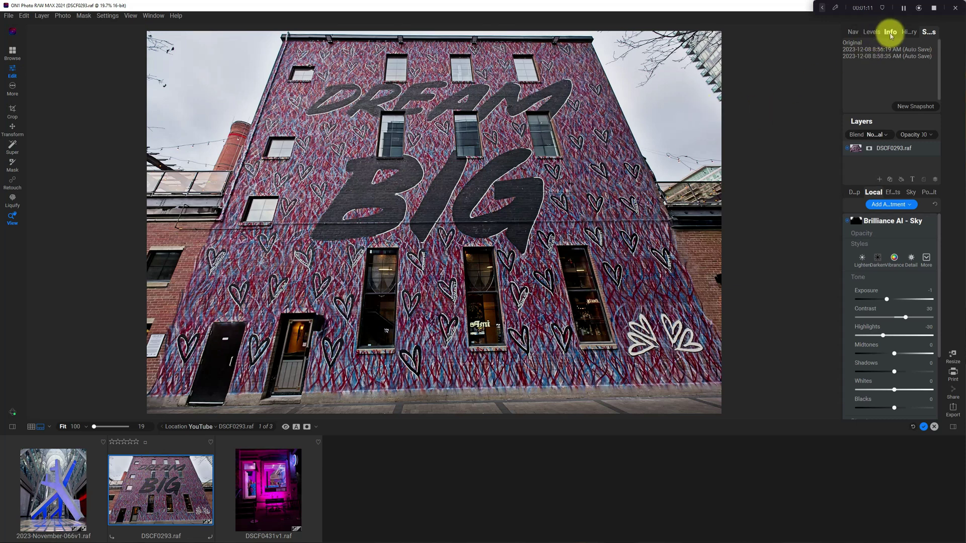
left_click(890, 33)
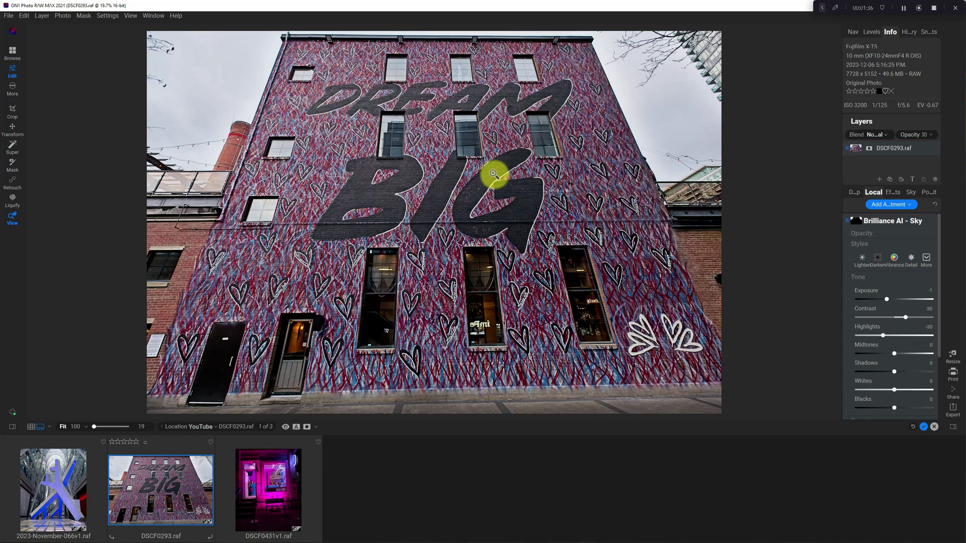
- Expand Transform in the Develop panel and look over its Keystone and Level options
scroll(885, 249, "down", 1)
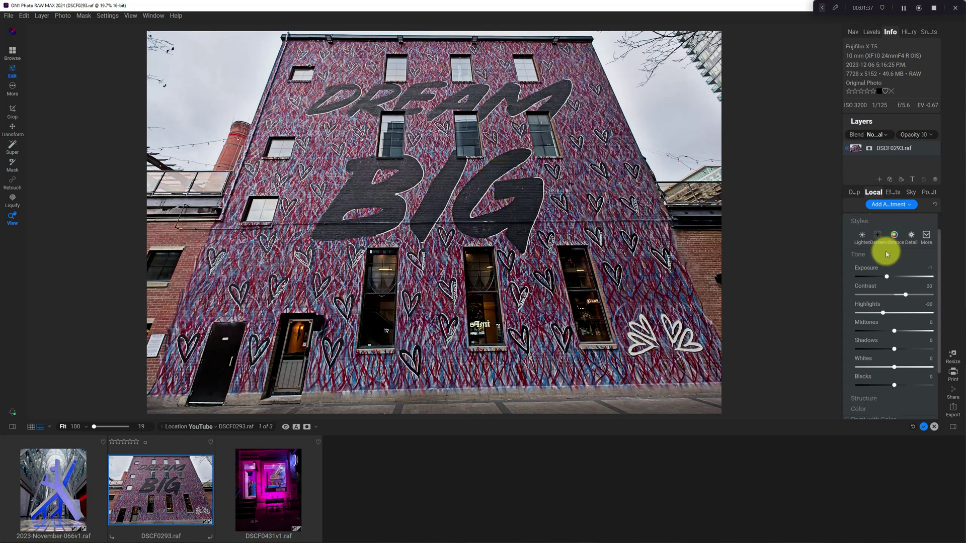
scroll(885, 252, "up", 1)
left_click(854, 192)
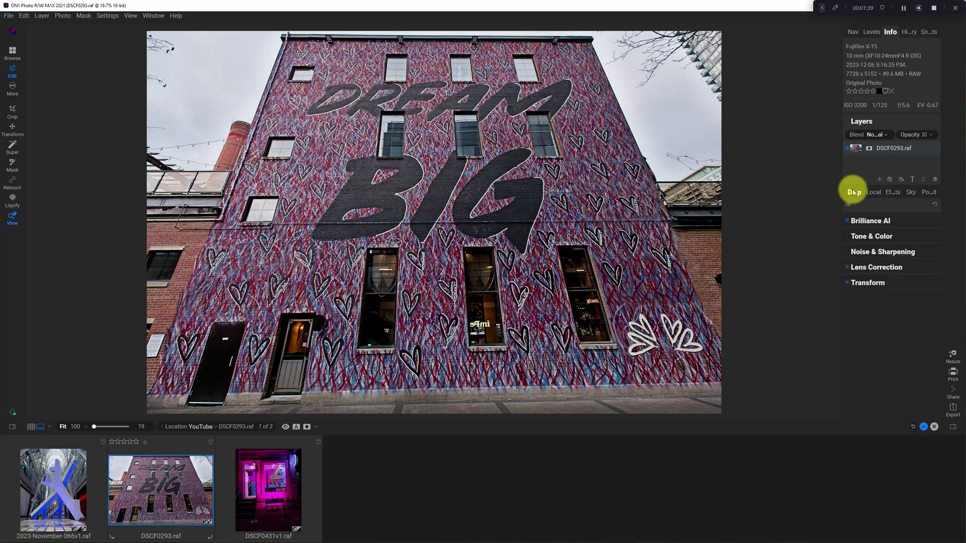
left_click(862, 284)
scroll(906, 304, "down", 2)
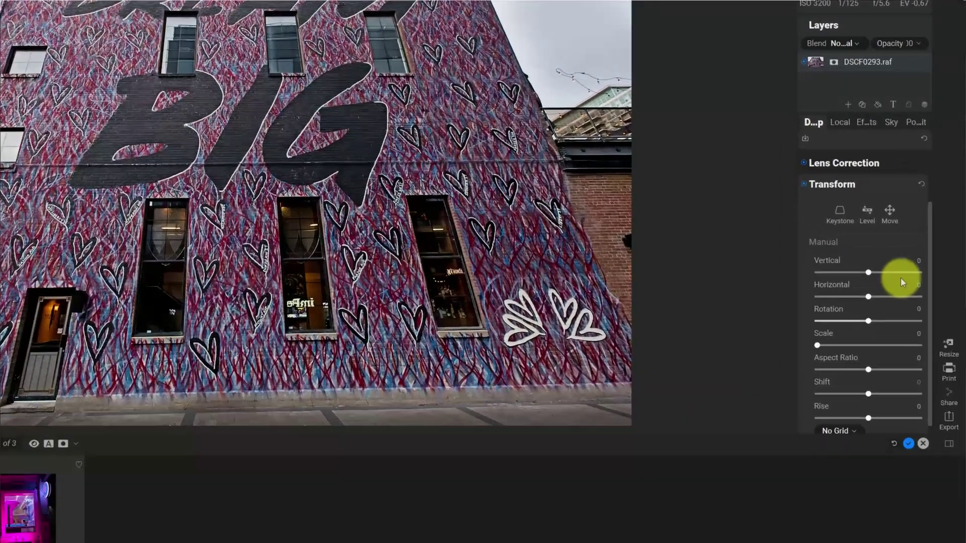
scroll(918, 308, "up", 1)
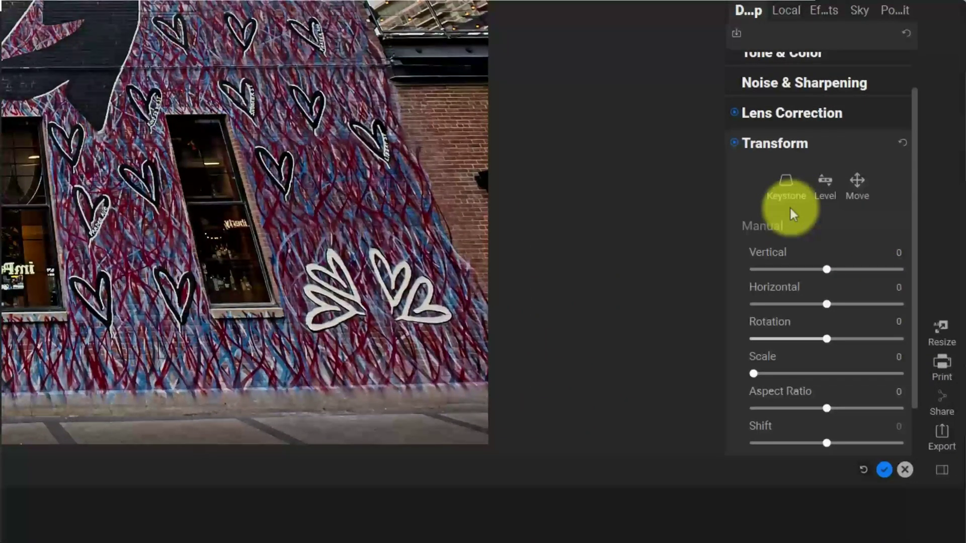
left_click(785, 189)
left_click(824, 191)
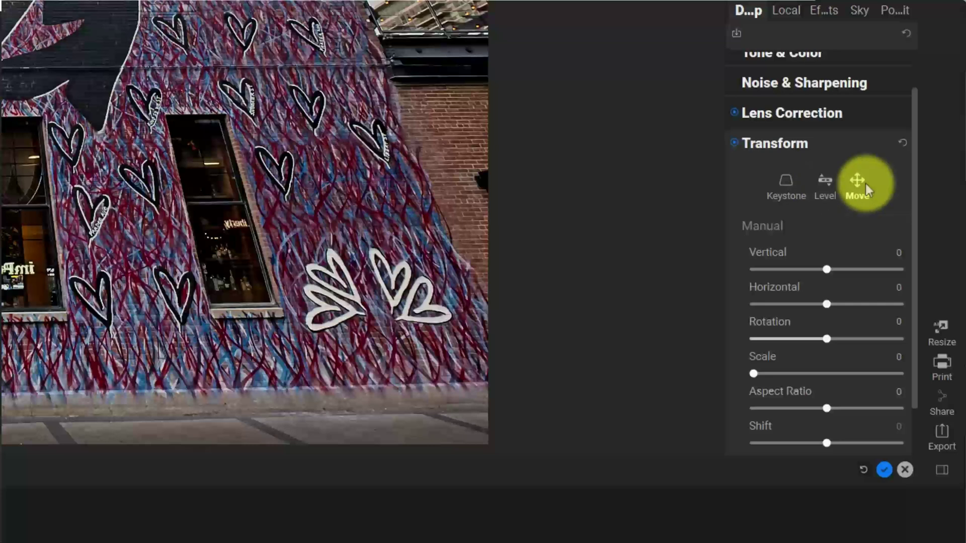
- Scroll down and open the grid overlay dropdown to see the available grid sizes
scroll(832, 231, "down", 1)
scroll(832, 231, "down", 1)
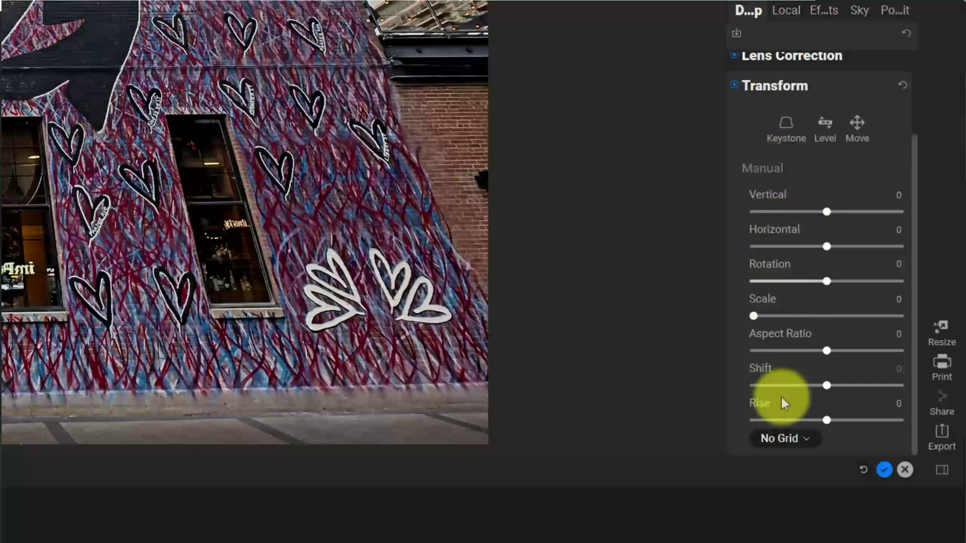
left_click(785, 439)
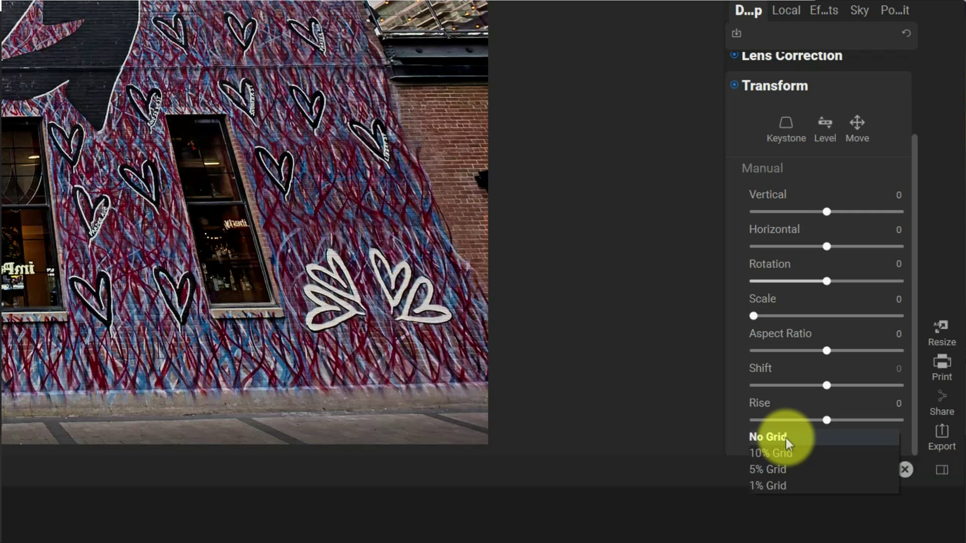
- Overlay a 10% grid, test Vertical perspective values down to -4, then reset Vertical to 0
left_click(785, 449)
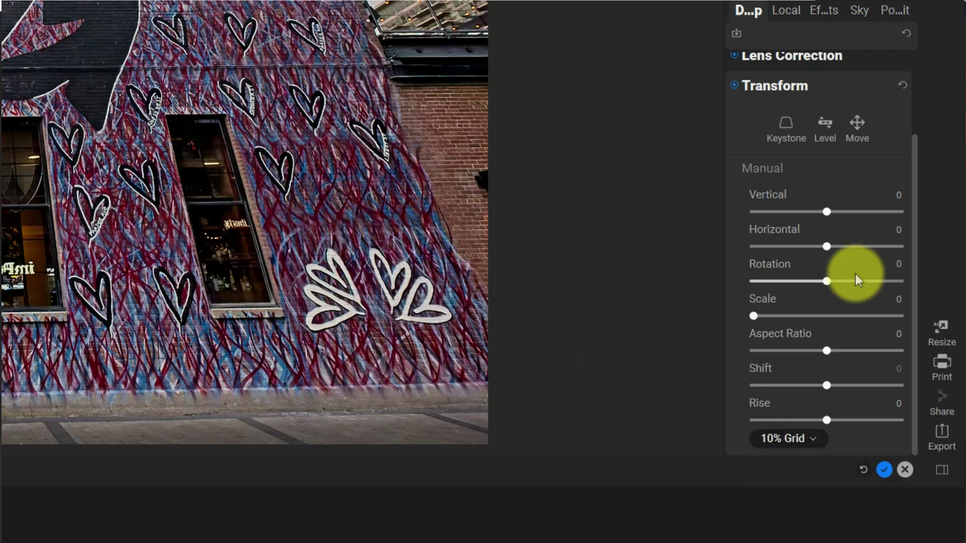
left_click_drag(825, 210, 833, 212)
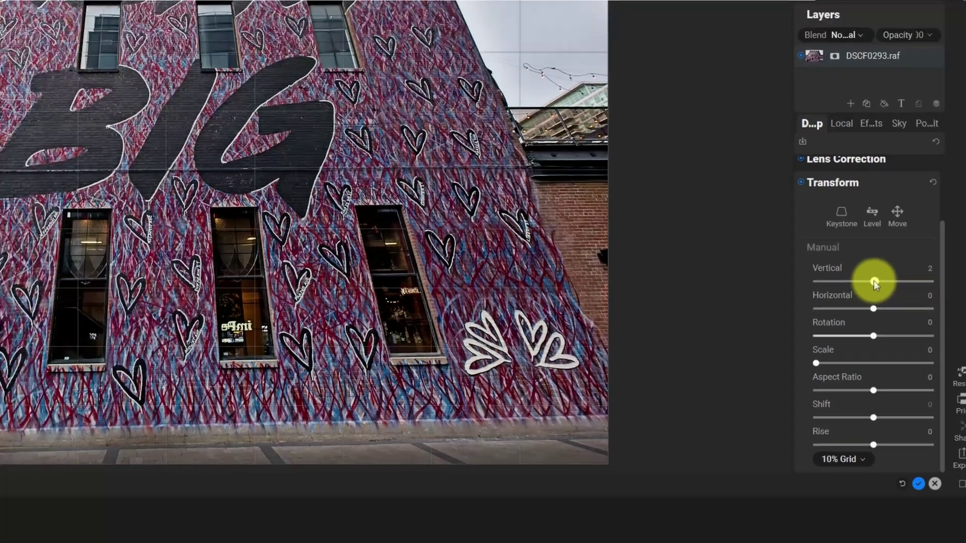
left_click_drag(912, 336, 899, 336)
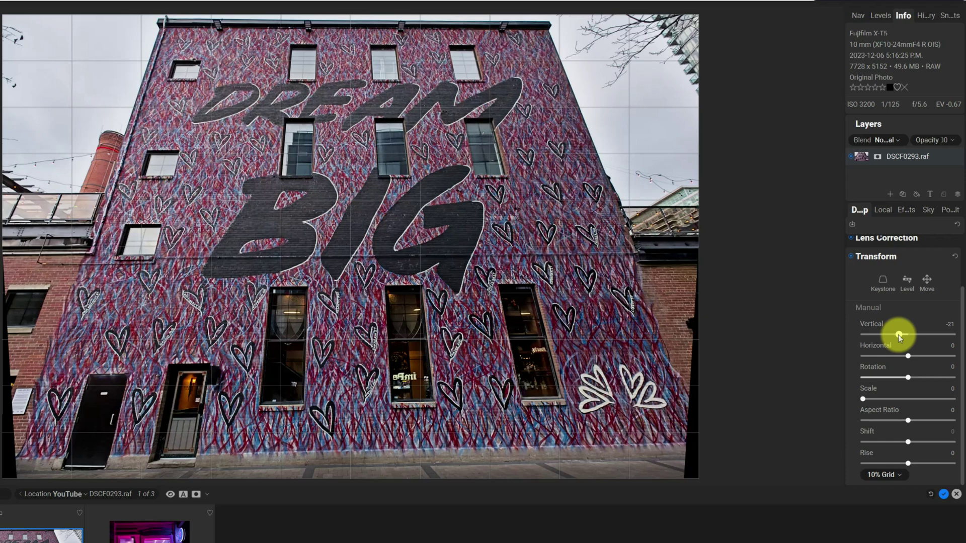
mouse_move(901, 336)
left_mouse_down()
mouse_move(865, 336)
mouse_move(909, 329)
mouse_move(894, 335)
left_mouse_up()
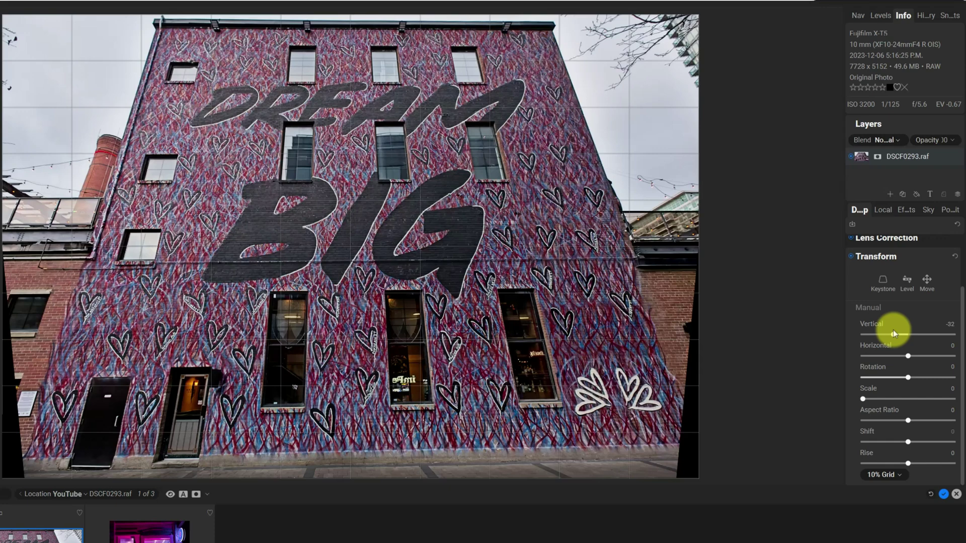
left_click_drag(901, 332, 906, 331)
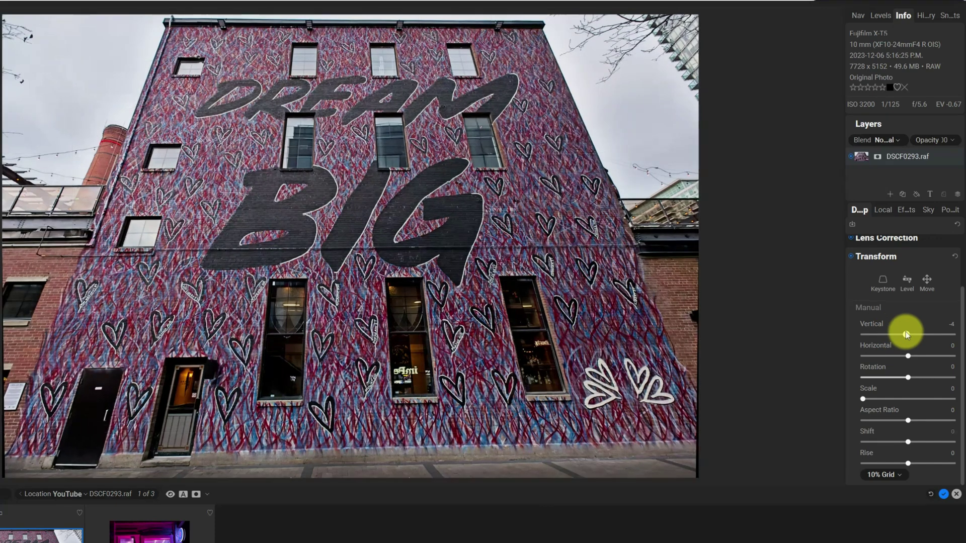
double_click(876, 328)
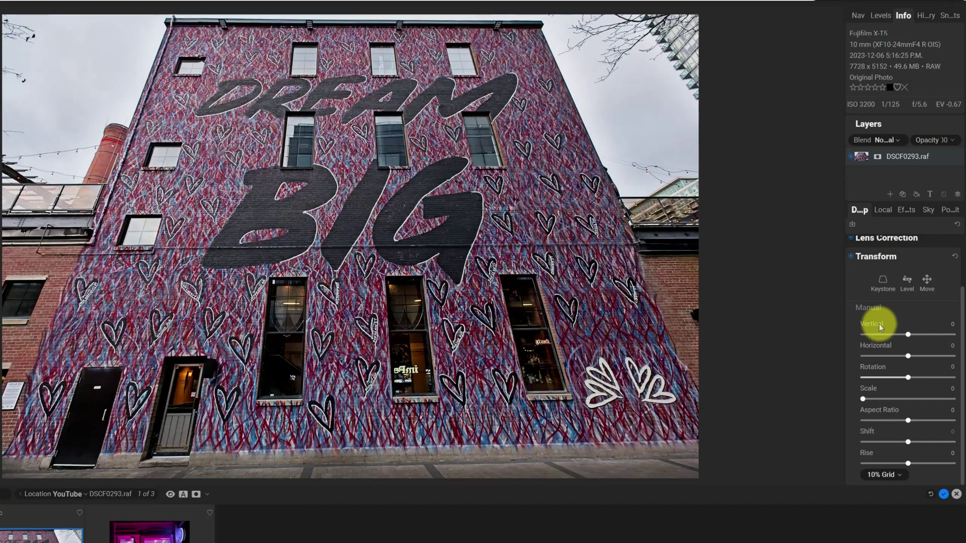
left_click(906, 280)
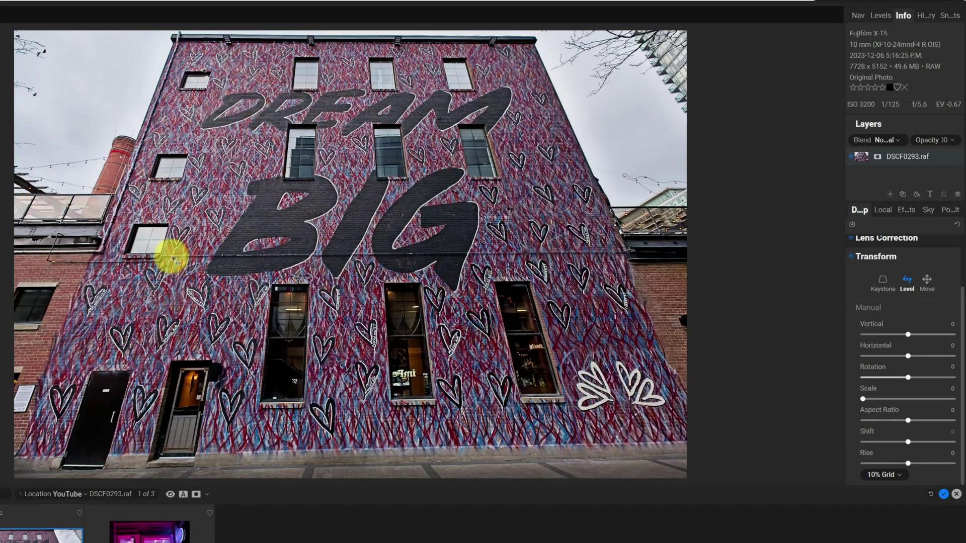
left_click_drag(166, 256, 608, 251)
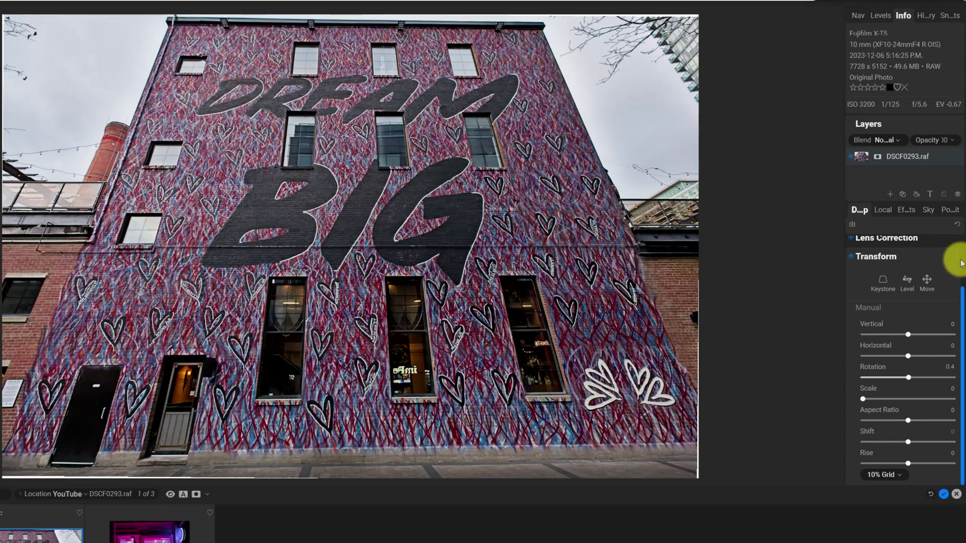
key("ctrl+z")
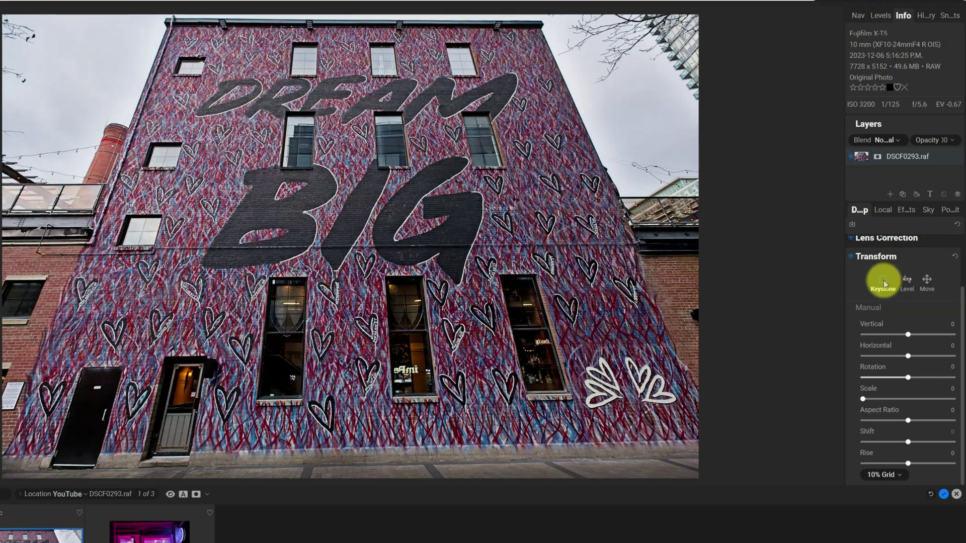
- Apply a Keystone correction with the four grid corners aligned to the building's wall edges
left_click(884, 280)
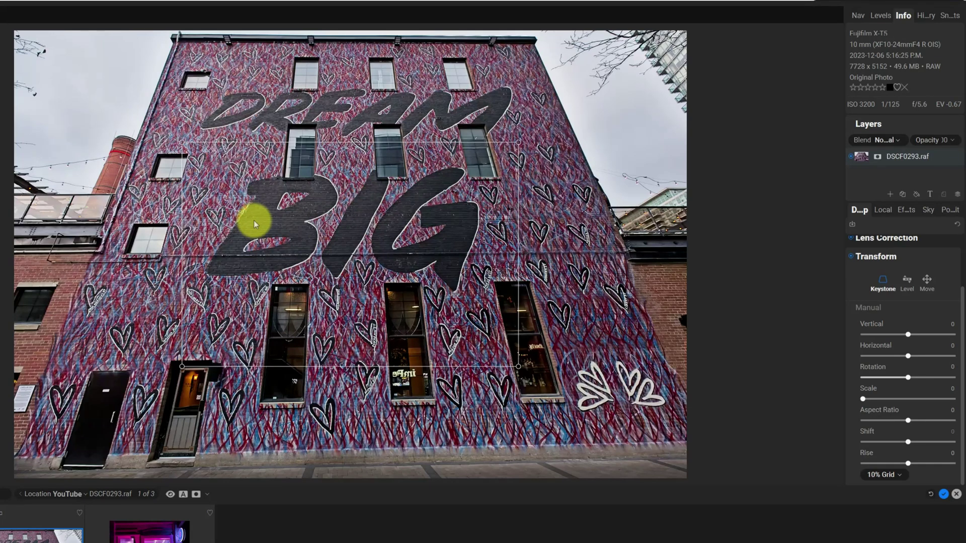
left_click_drag(183, 146, 289, 126)
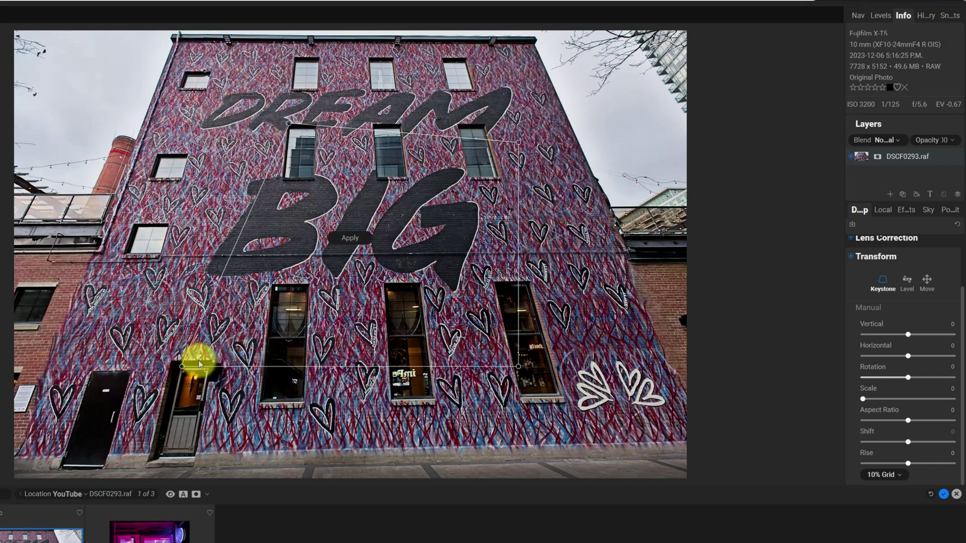
left_click_drag(182, 367, 260, 414)
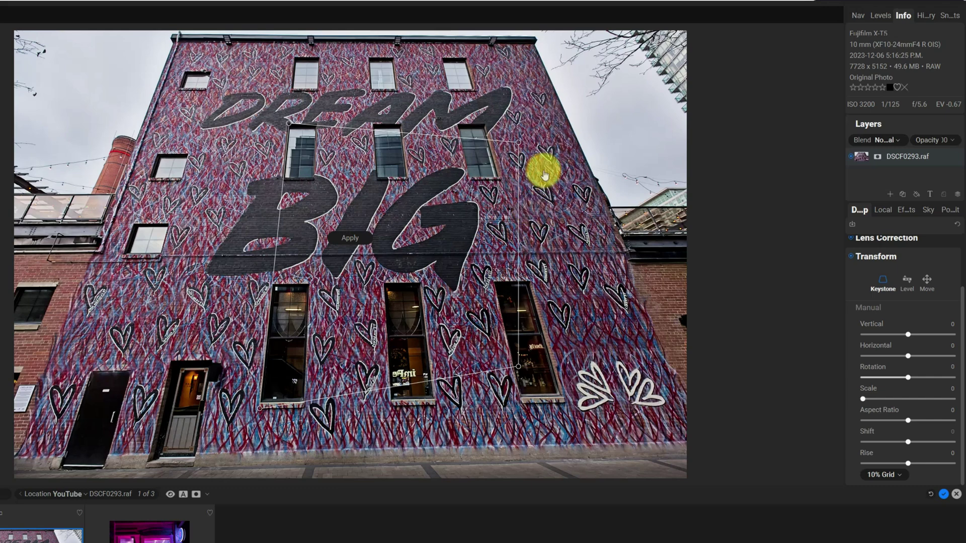
left_click_drag(516, 142, 487, 124)
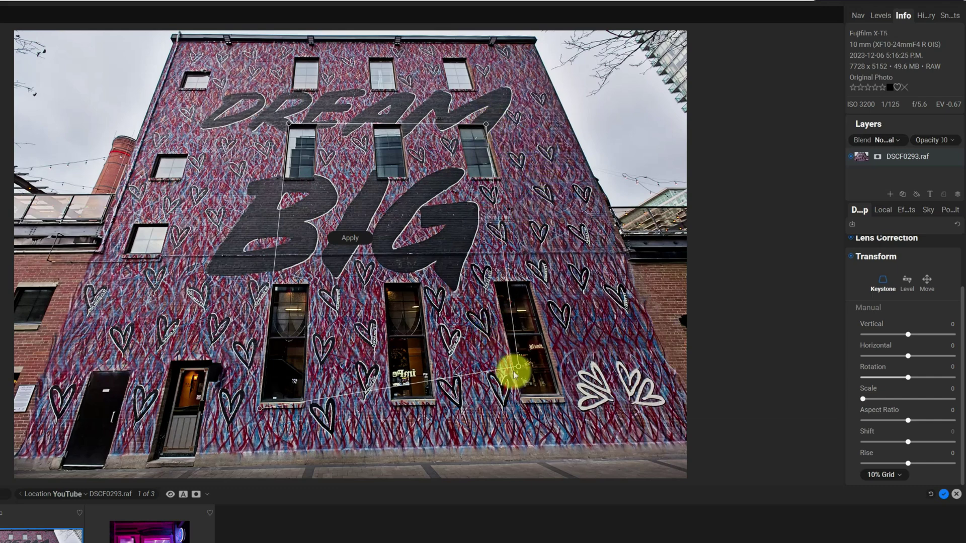
left_click_drag(519, 367, 565, 401)
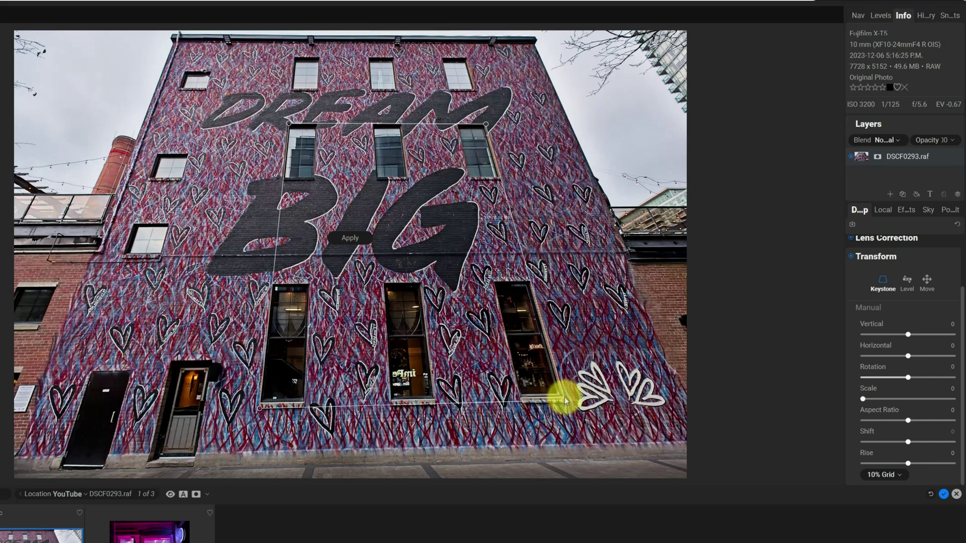
key("Return")
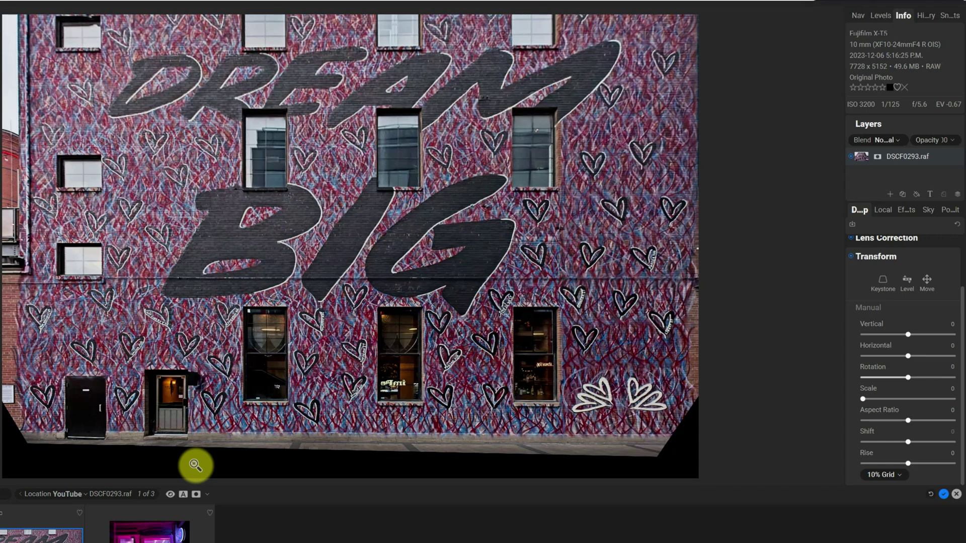
- After trying Level, reset Transform and set Vertical to -100 and Horizontal to 11
left_click(907, 281)
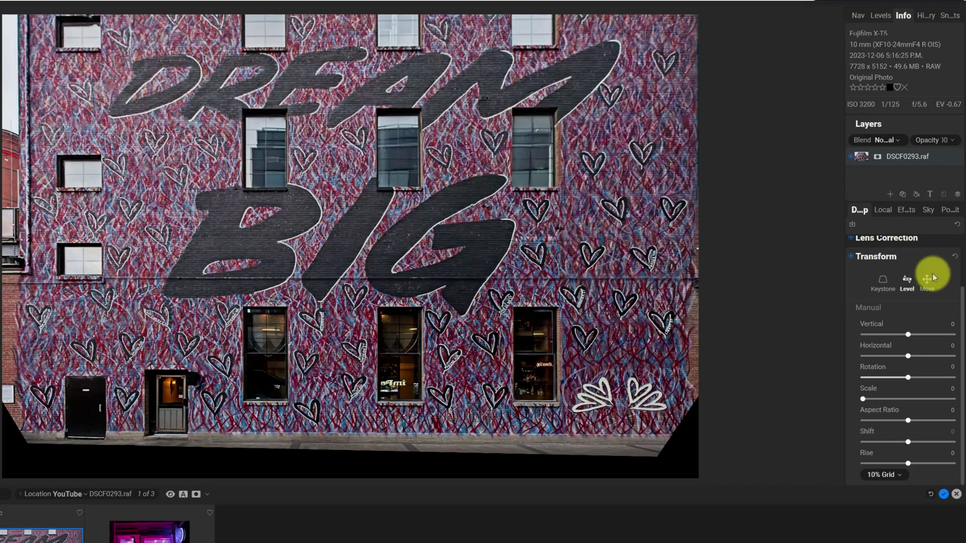
left_click(955, 257)
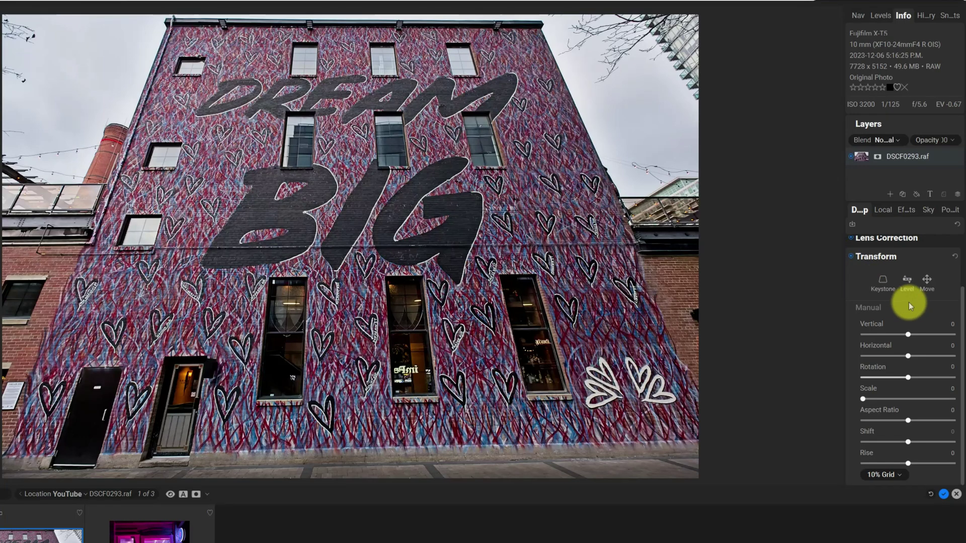
left_click_drag(908, 334, 851, 332)
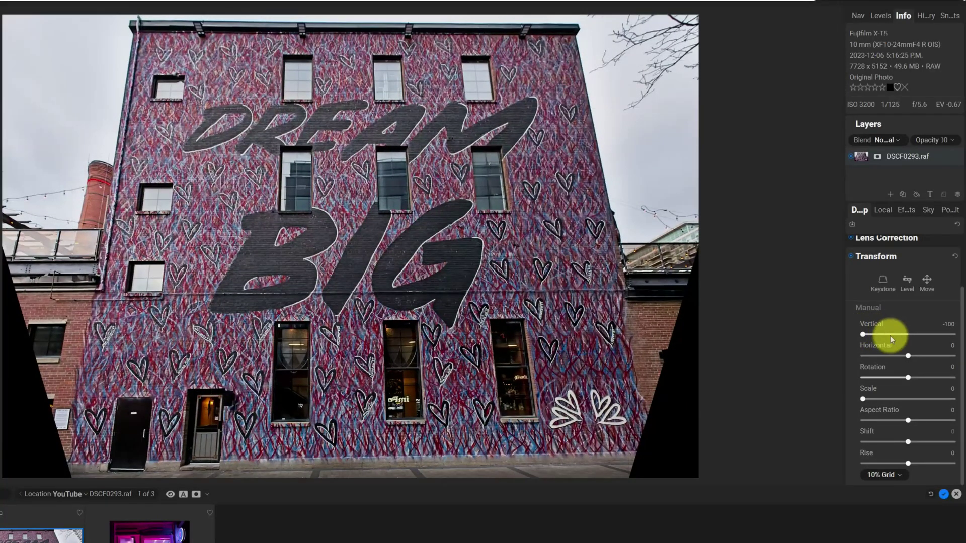
left_click_drag(909, 357, 909, 379)
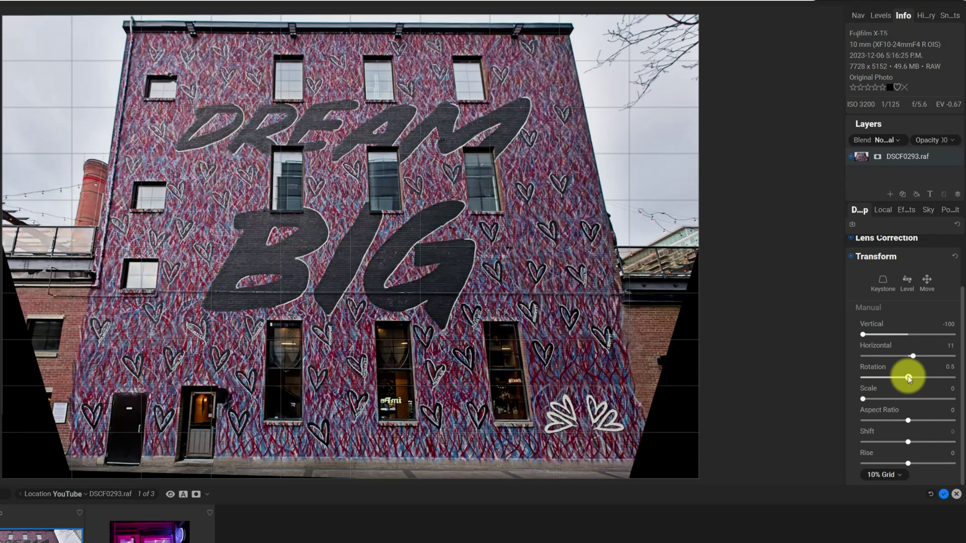
left_click_drag(908, 379, 909, 379)
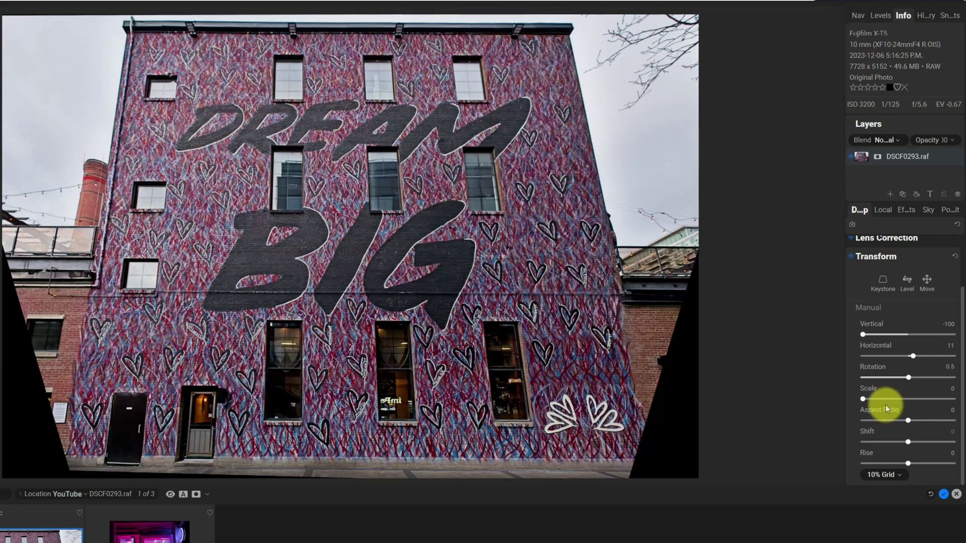
mouse_move(863, 400)
left_mouse_down()
mouse_move(884, 399)
mouse_move(847, 398)
left_mouse_up()
mouse_move(909, 420)
left_mouse_down()
mouse_move(929, 421)
mouse_move(883, 420)
mouse_move(898, 421)
left_mouse_up()
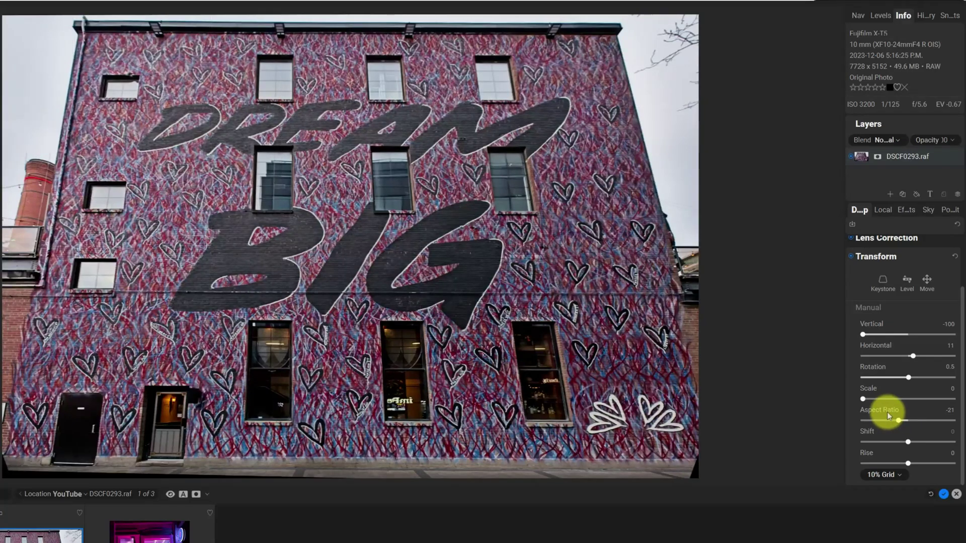
double_click(887, 409)
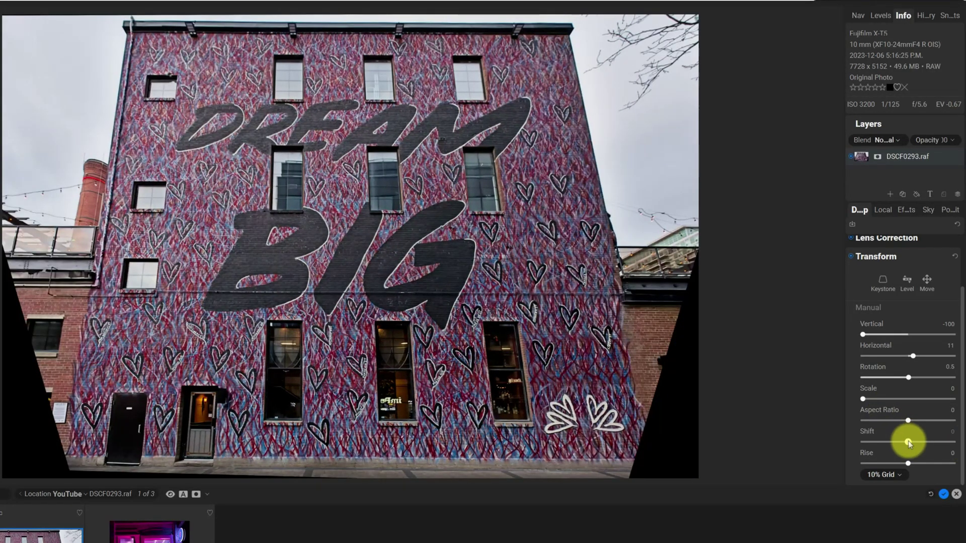
left_click_drag(909, 442, 905, 462)
double_click(865, 436)
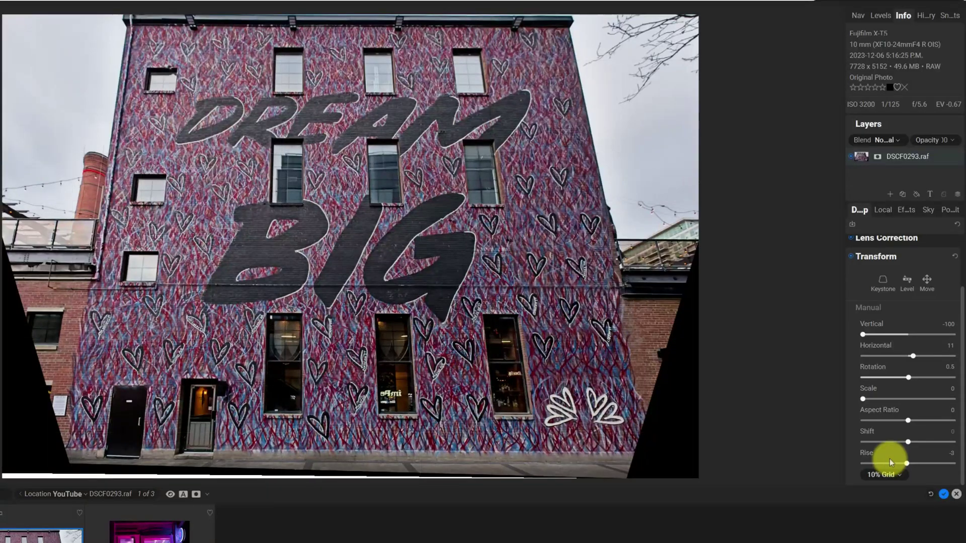
double_click(871, 451)
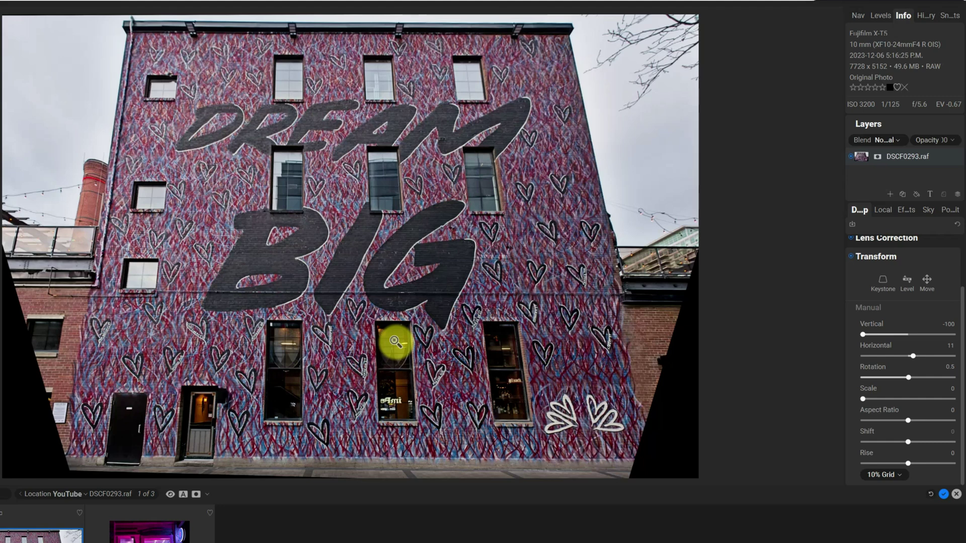
- Crop the mural tightly to the building, trimming the black corners, and reposition the photo
key("c")
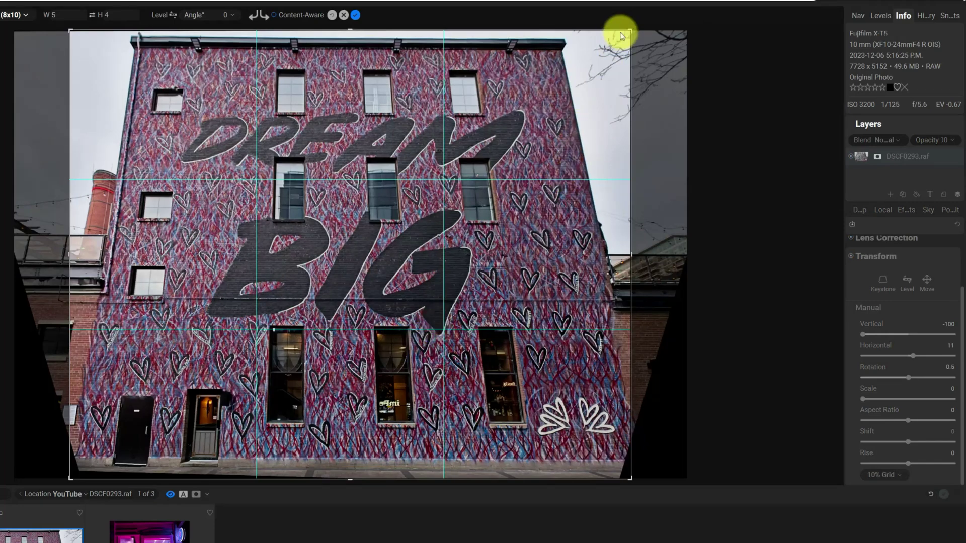
left_click_drag(630, 482, 616, 468)
left_click_drag(80, 466, 93, 467)
left_click_drag(209, 454, 240, 399)
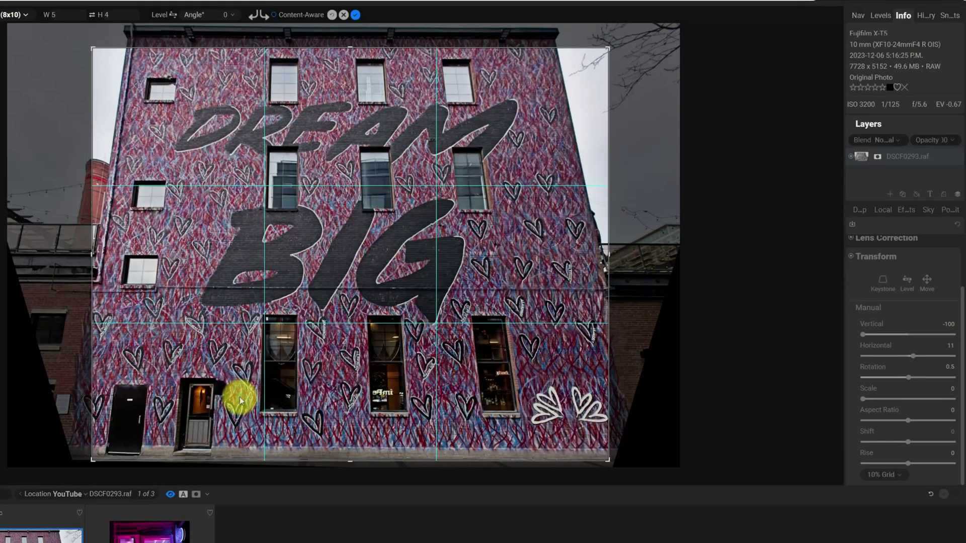
key("Return")
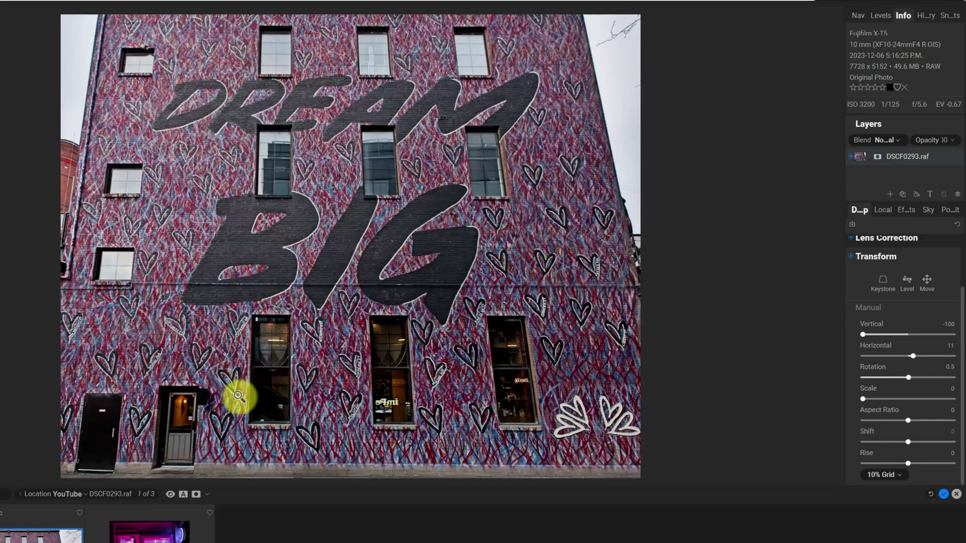
- Toggle Preview with Ctrl+P to compare the corrected mural against the original
key("ctrl+p")
key("ctrl+p")
key("ctrl+p")
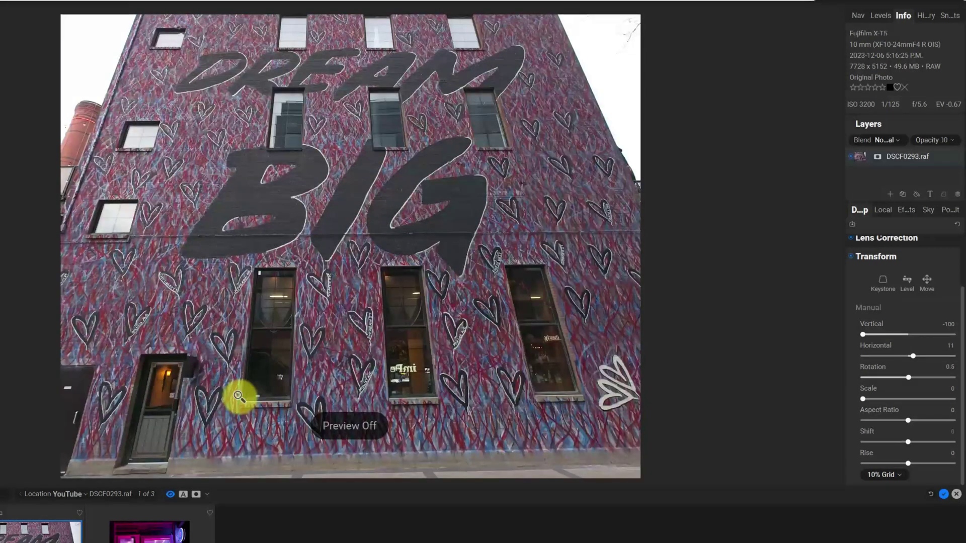
key("ctrl+p")
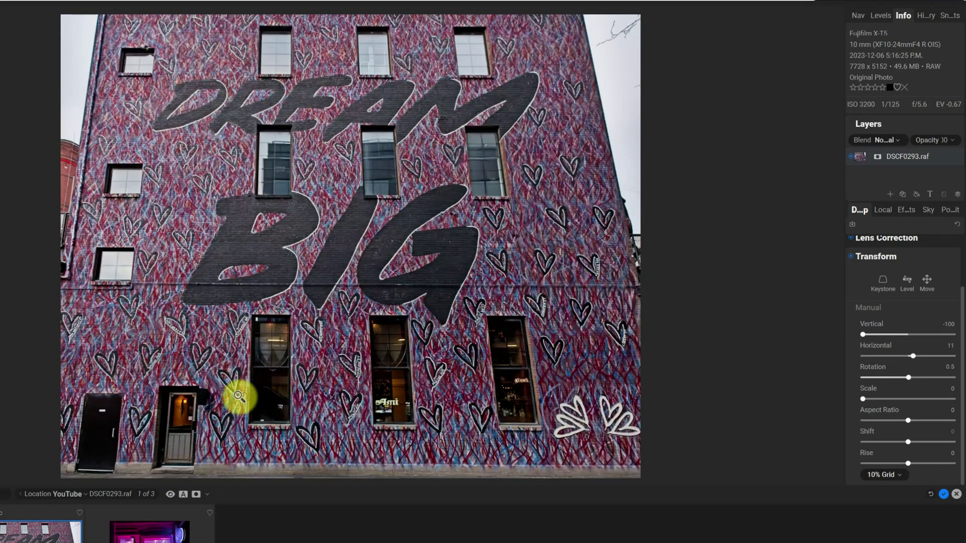
key("ctrl+p")
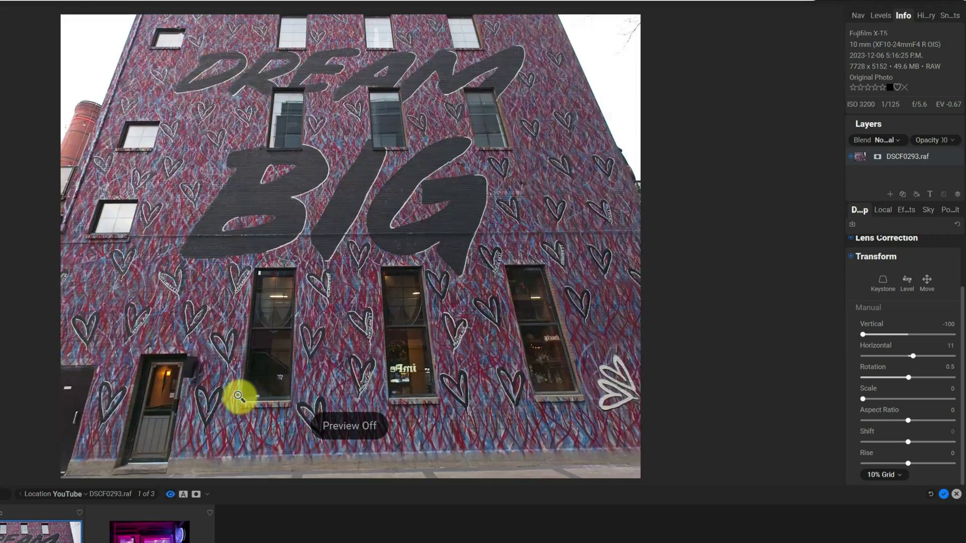
key("ctrl+p")
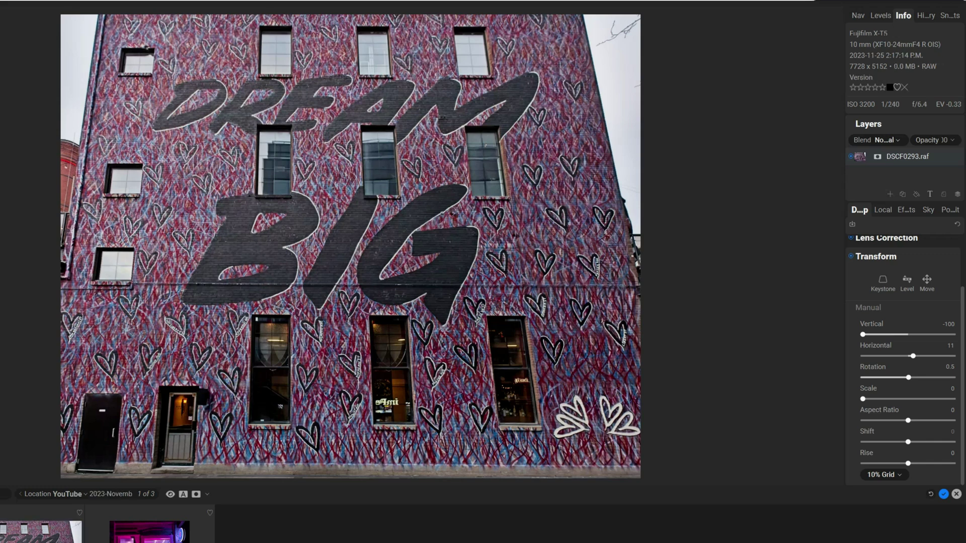
- Open the blue sculpture photo and crop it to an 8x10 portrait frame
left_click(404, 496)
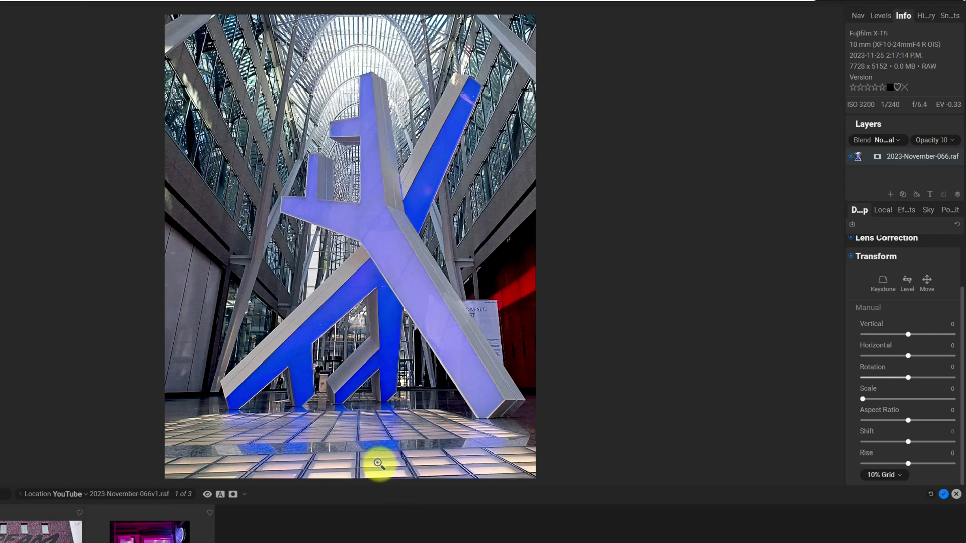
key("c")
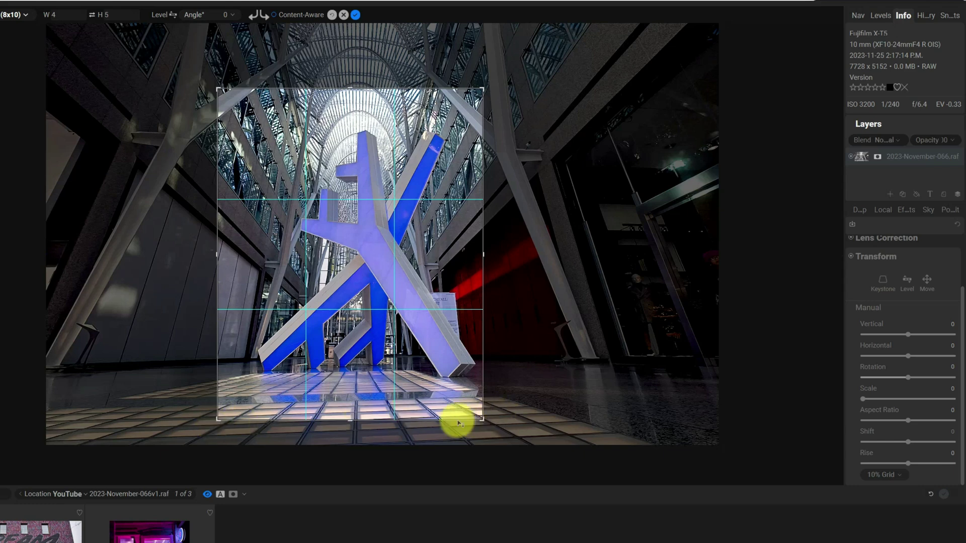
double_click(403, 381)
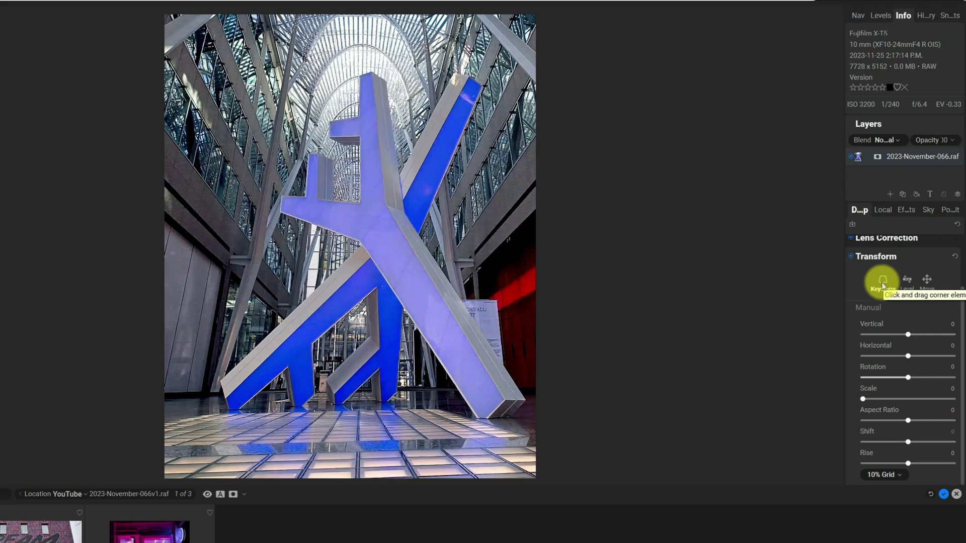
- Apply a Keystone correction with the four guide corners dragged onto the sculpture's floor lines
left_click(883, 283)
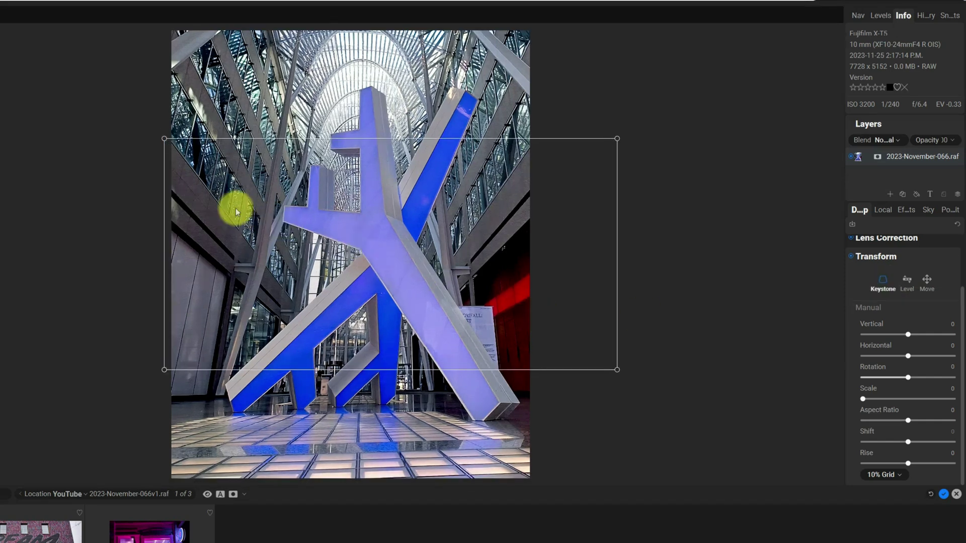
left_click_drag(164, 139, 179, 447)
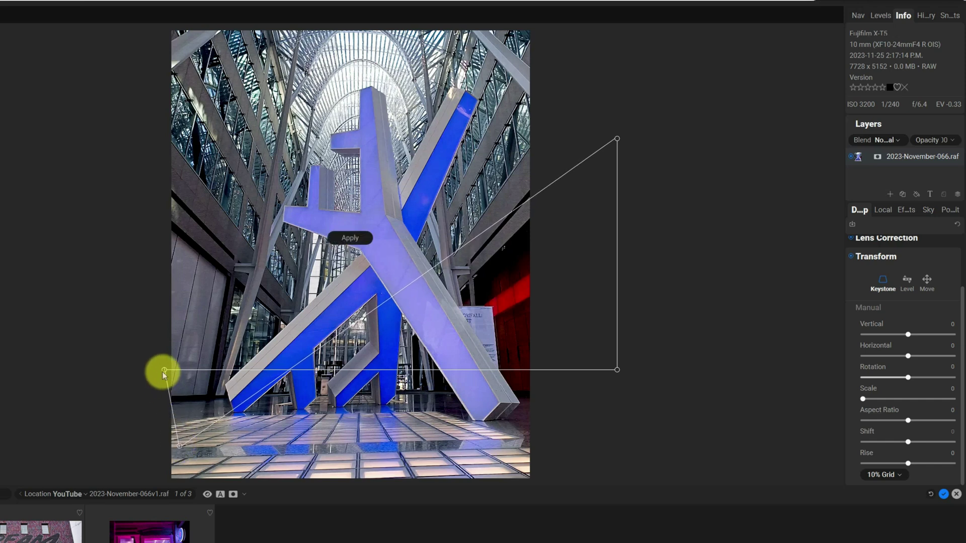
left_click_drag(163, 371, 181, 463)
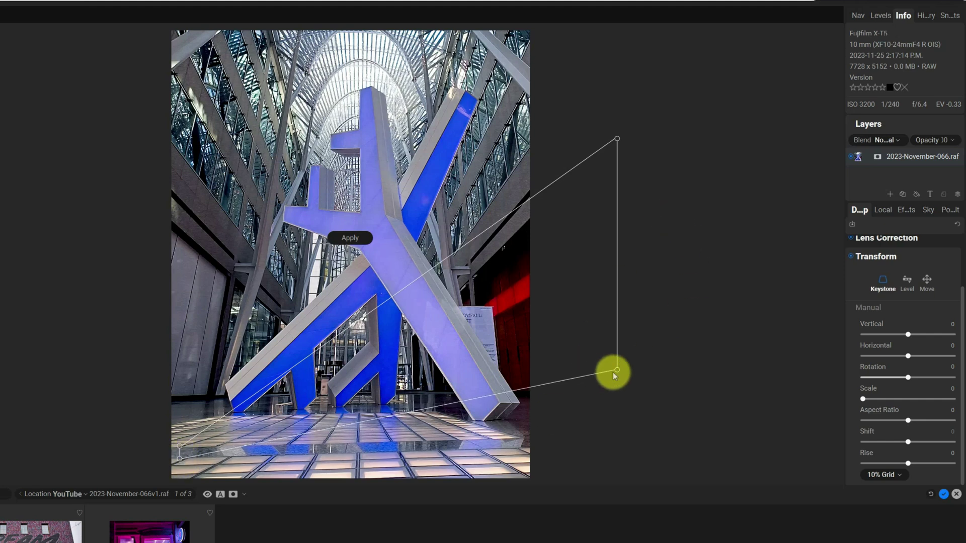
left_click_drag(615, 371, 518, 448)
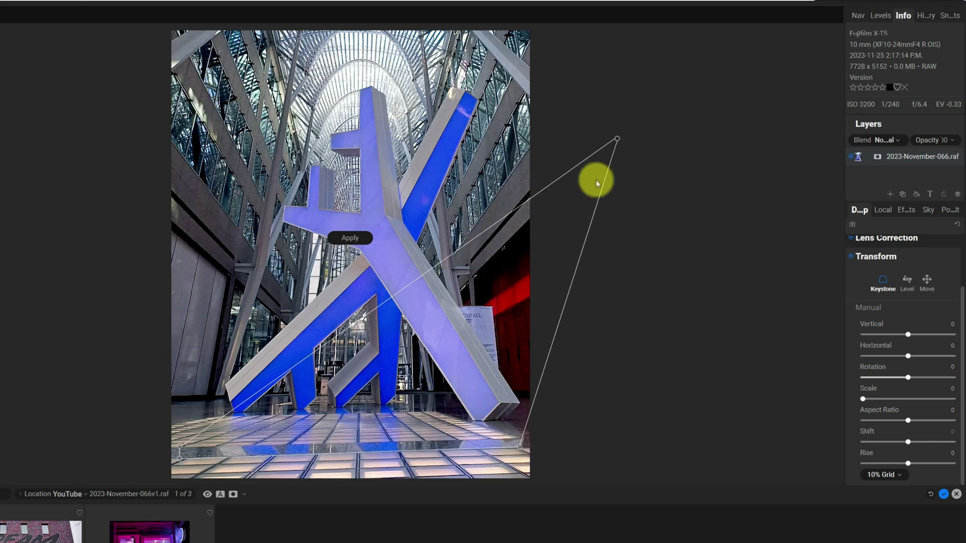
left_click_drag(617, 140, 501, 442)
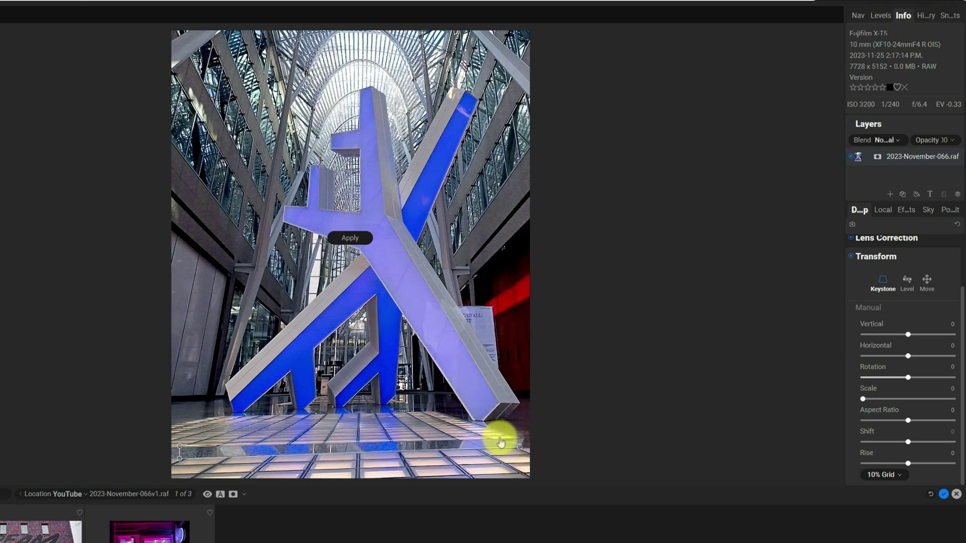
key("Return")
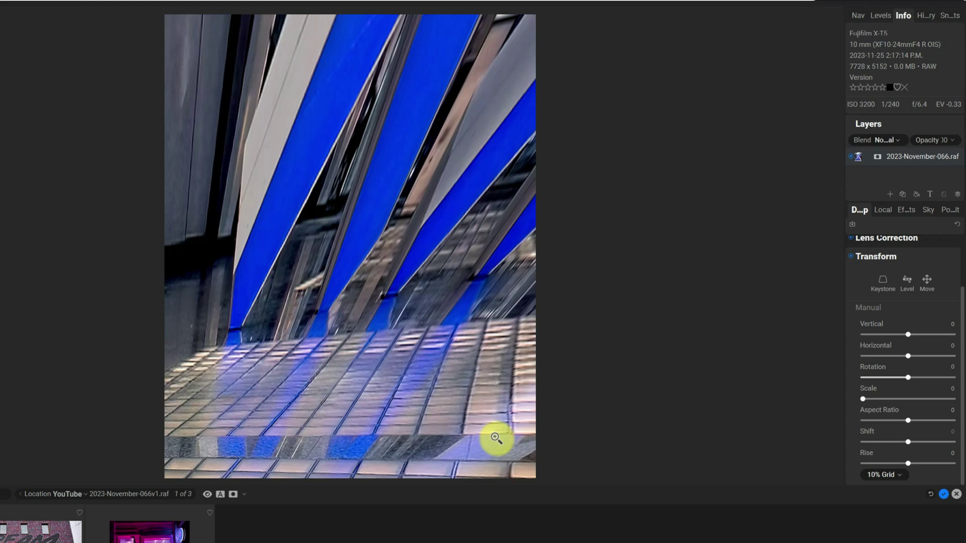
- Reset Transform, set Vertical 41, Horizontal 44 and Shift 2, then toggle Transform to compare
left_click(954, 258)
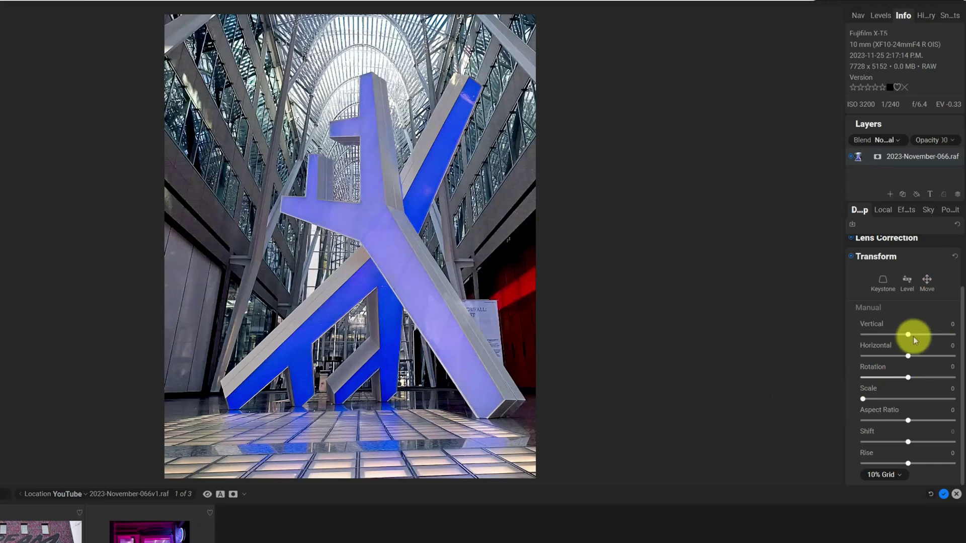
mouse_move(908, 334)
left_mouse_down()
mouse_move(939, 334)
mouse_move(901, 357)
mouse_move(929, 352)
mouse_move(936, 335)
mouse_move(927, 336)
left_mouse_up()
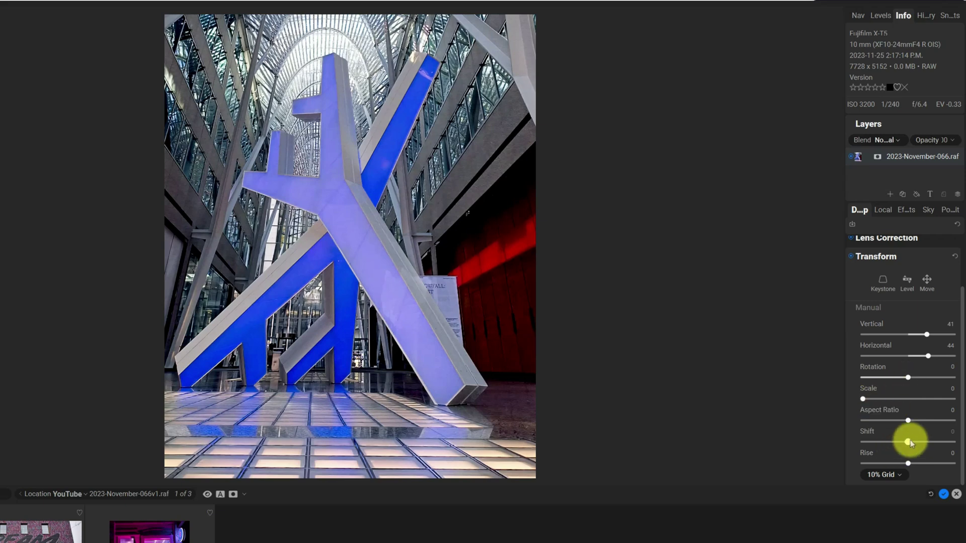
left_click_drag(909, 441, 909, 440)
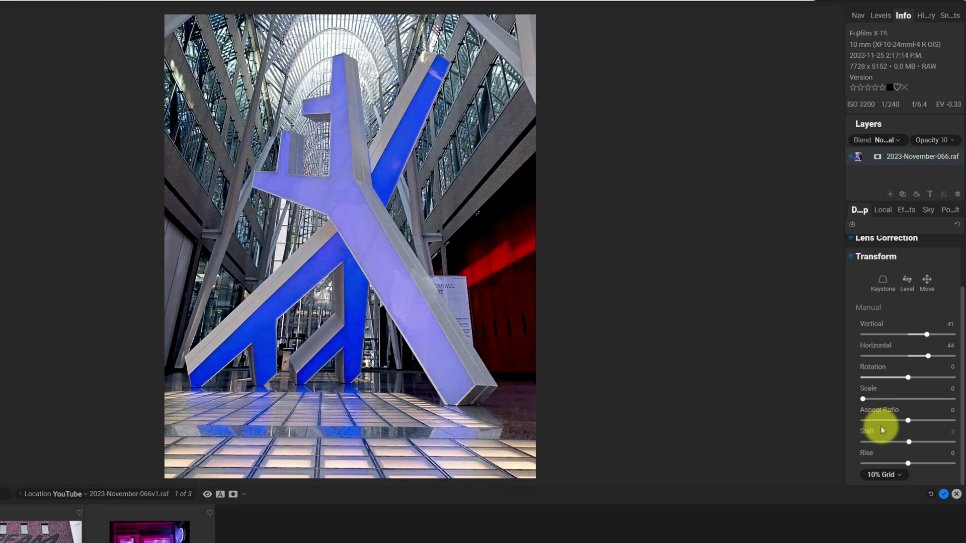
left_click(850, 258)
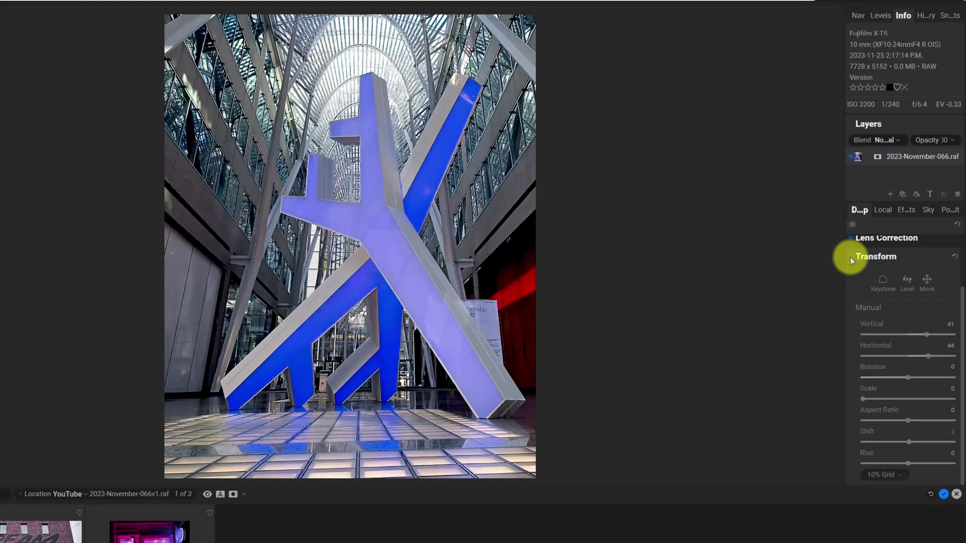
left_click(850, 258)
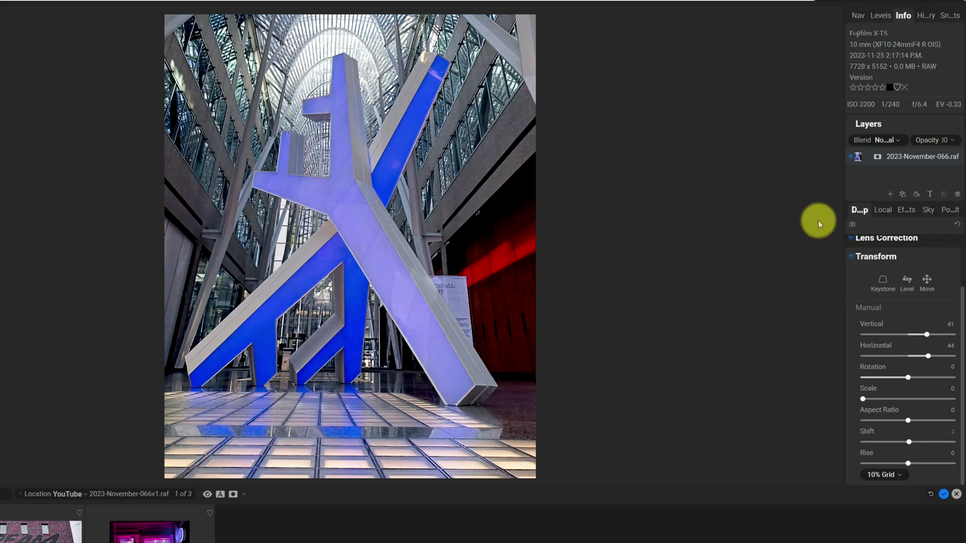
- Open DSCF0431.raf, the pink neon storefront, and collapse its Transform panel
left_click(149, 532)
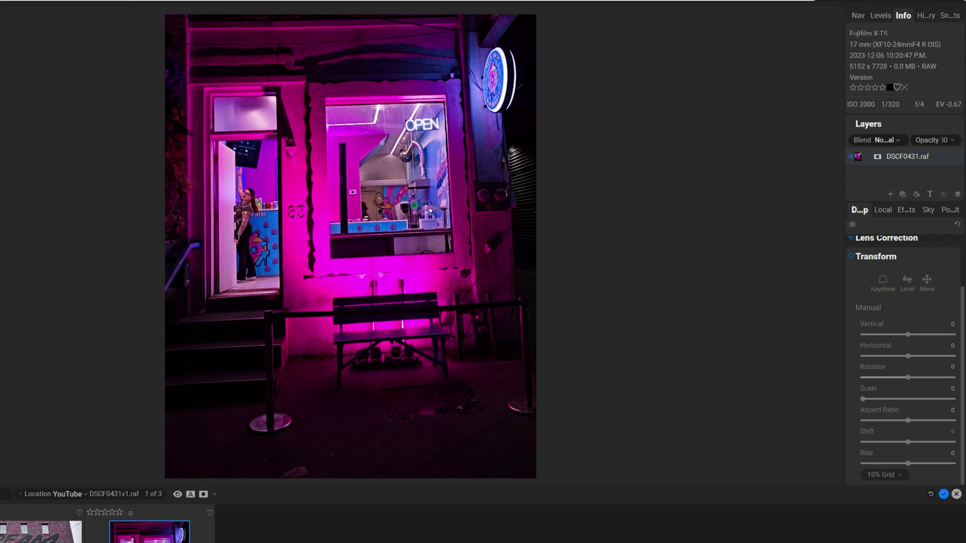
left_click(854, 258)
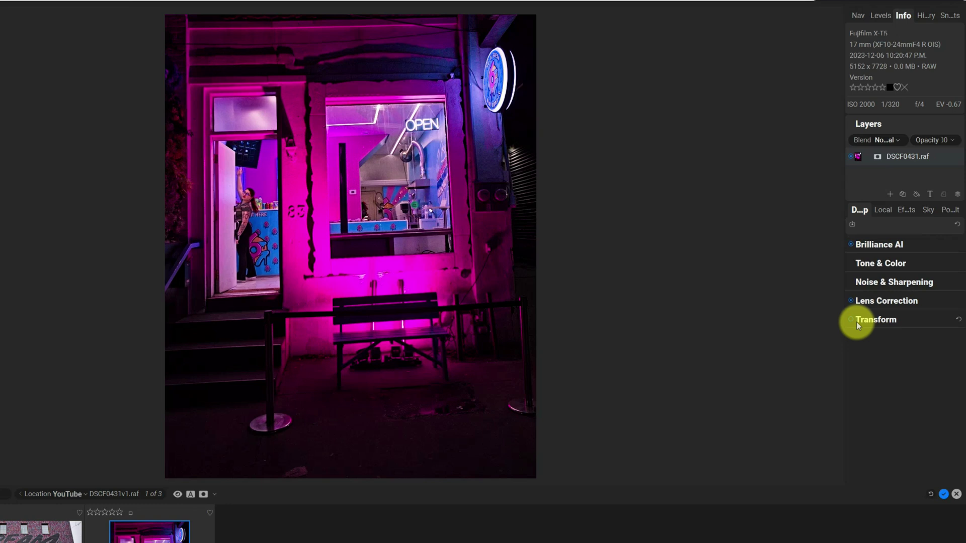
- Apply a Keystone correction with the guide's four corners pinned to the pink shop window's corners
left_click(870, 321)
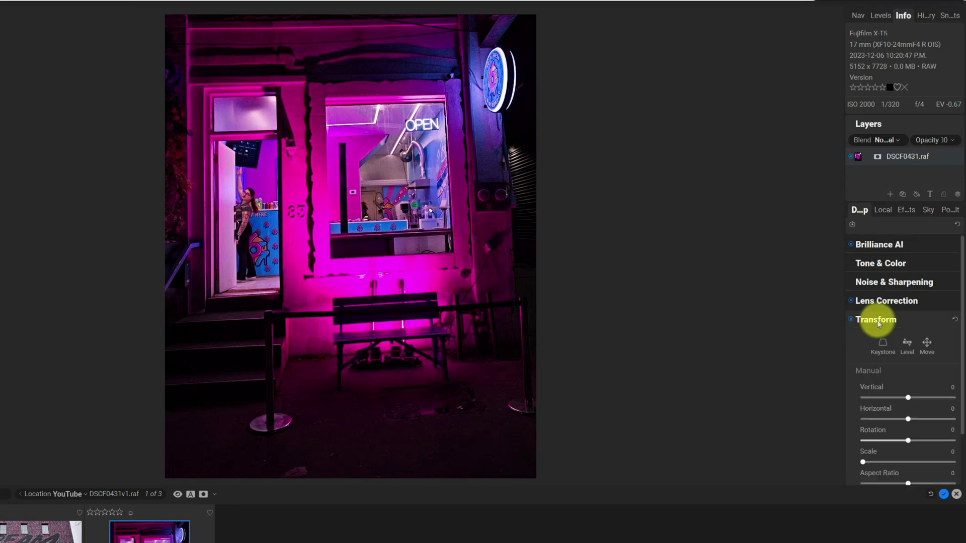
left_click(883, 346)
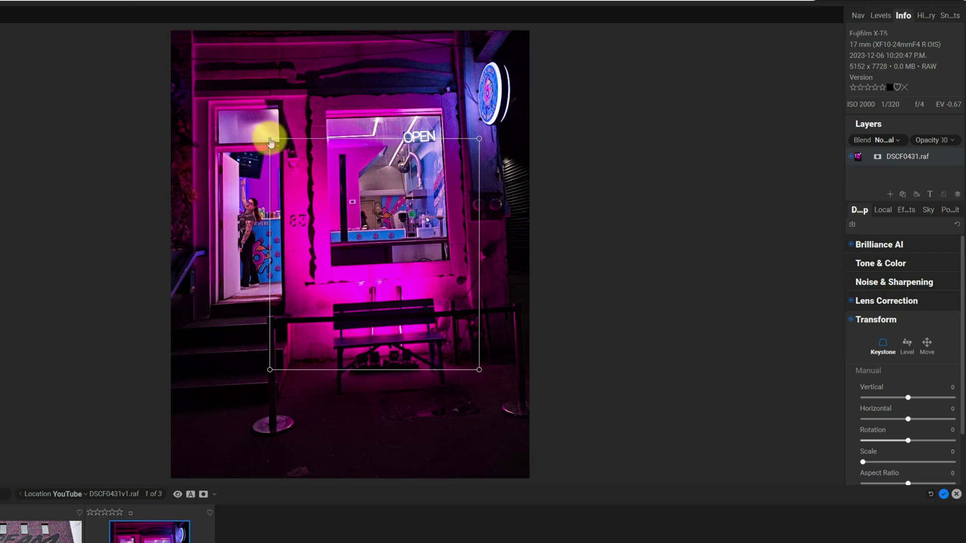
left_click_drag(269, 139, 326, 111)
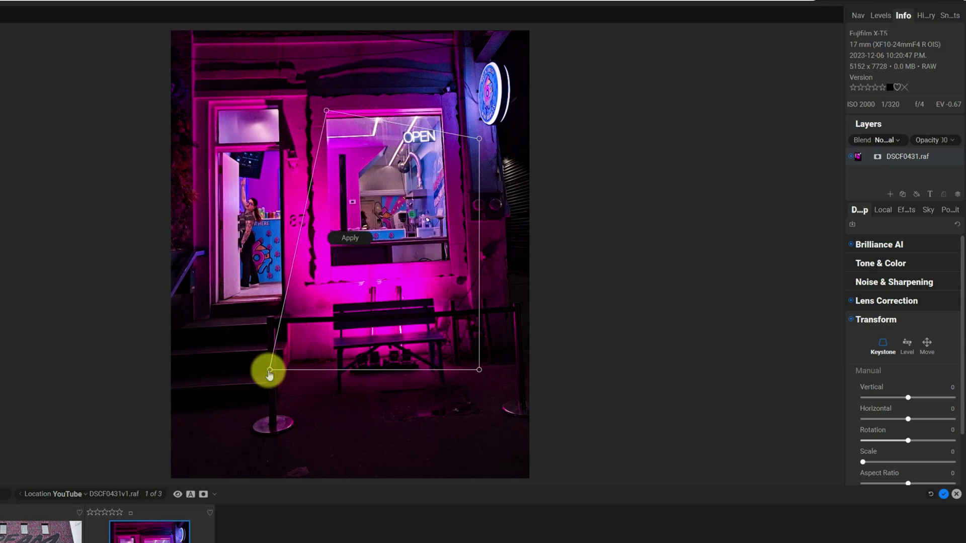
left_click_drag(270, 373, 333, 271)
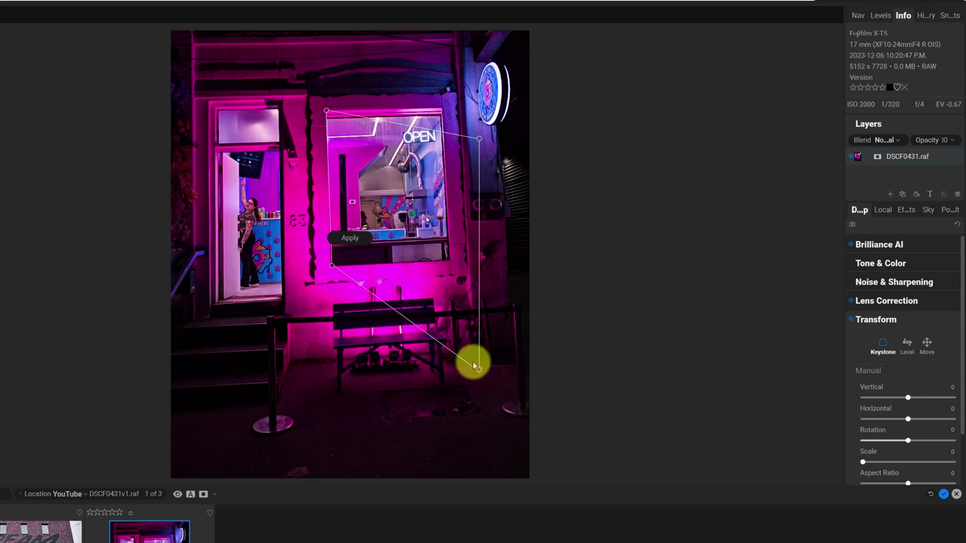
left_click_drag(478, 368, 448, 261)
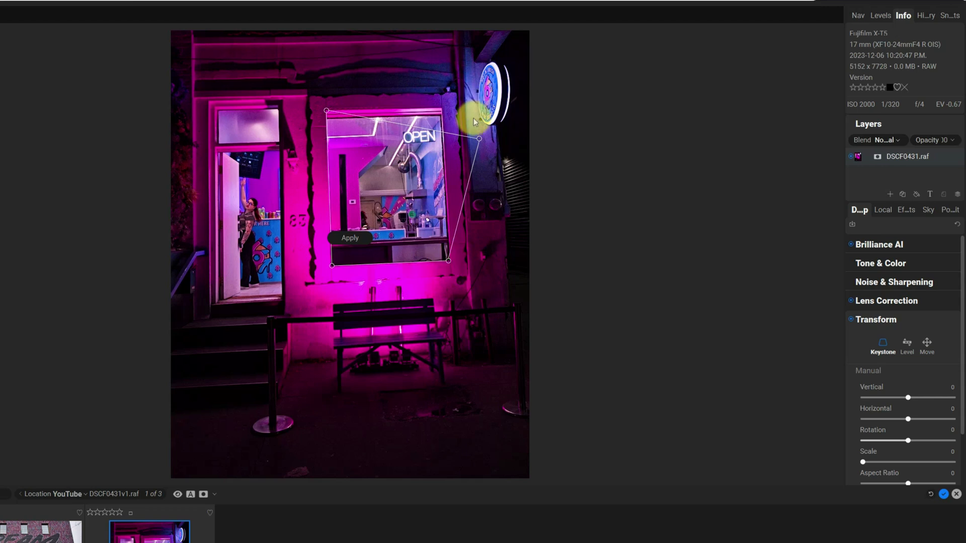
left_click_drag(478, 137, 442, 111)
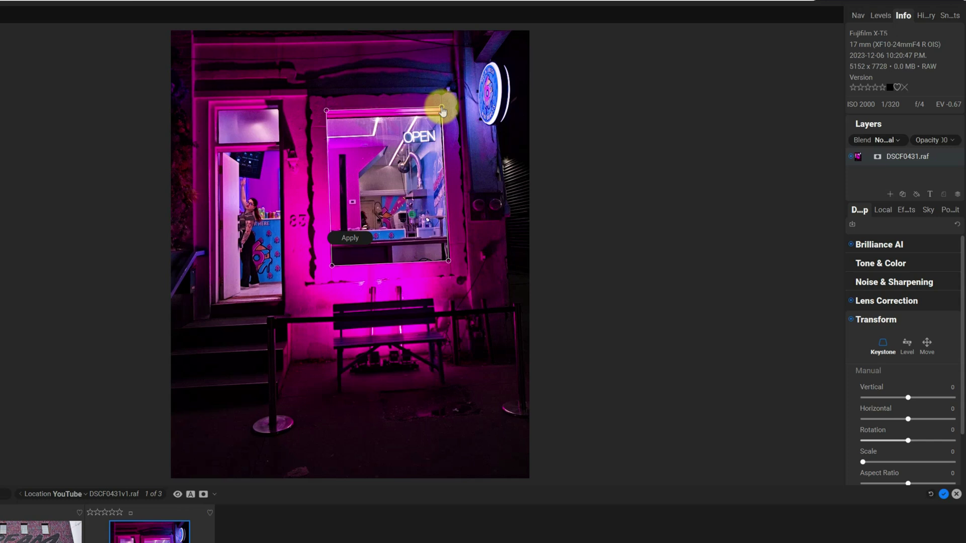
left_click_drag(442, 111, 442, 108)
key("Return")
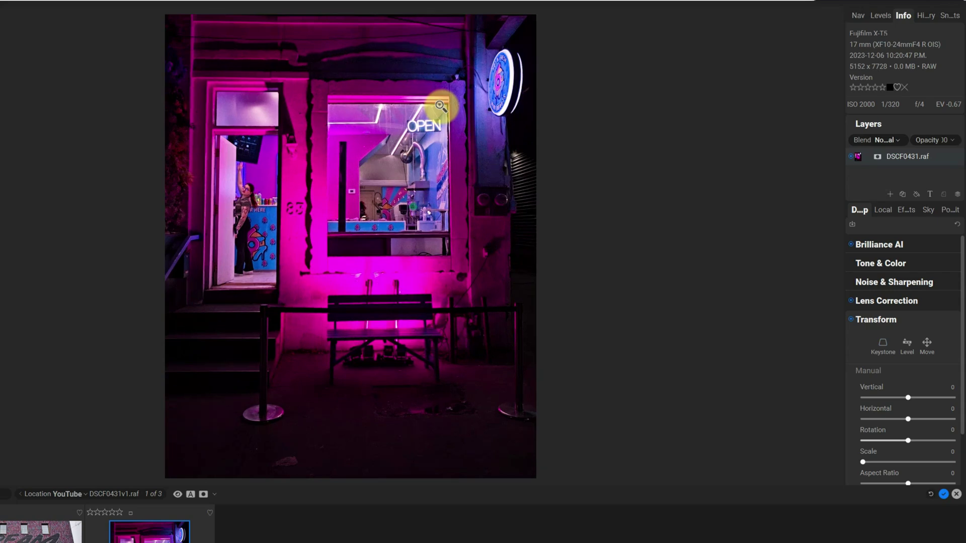